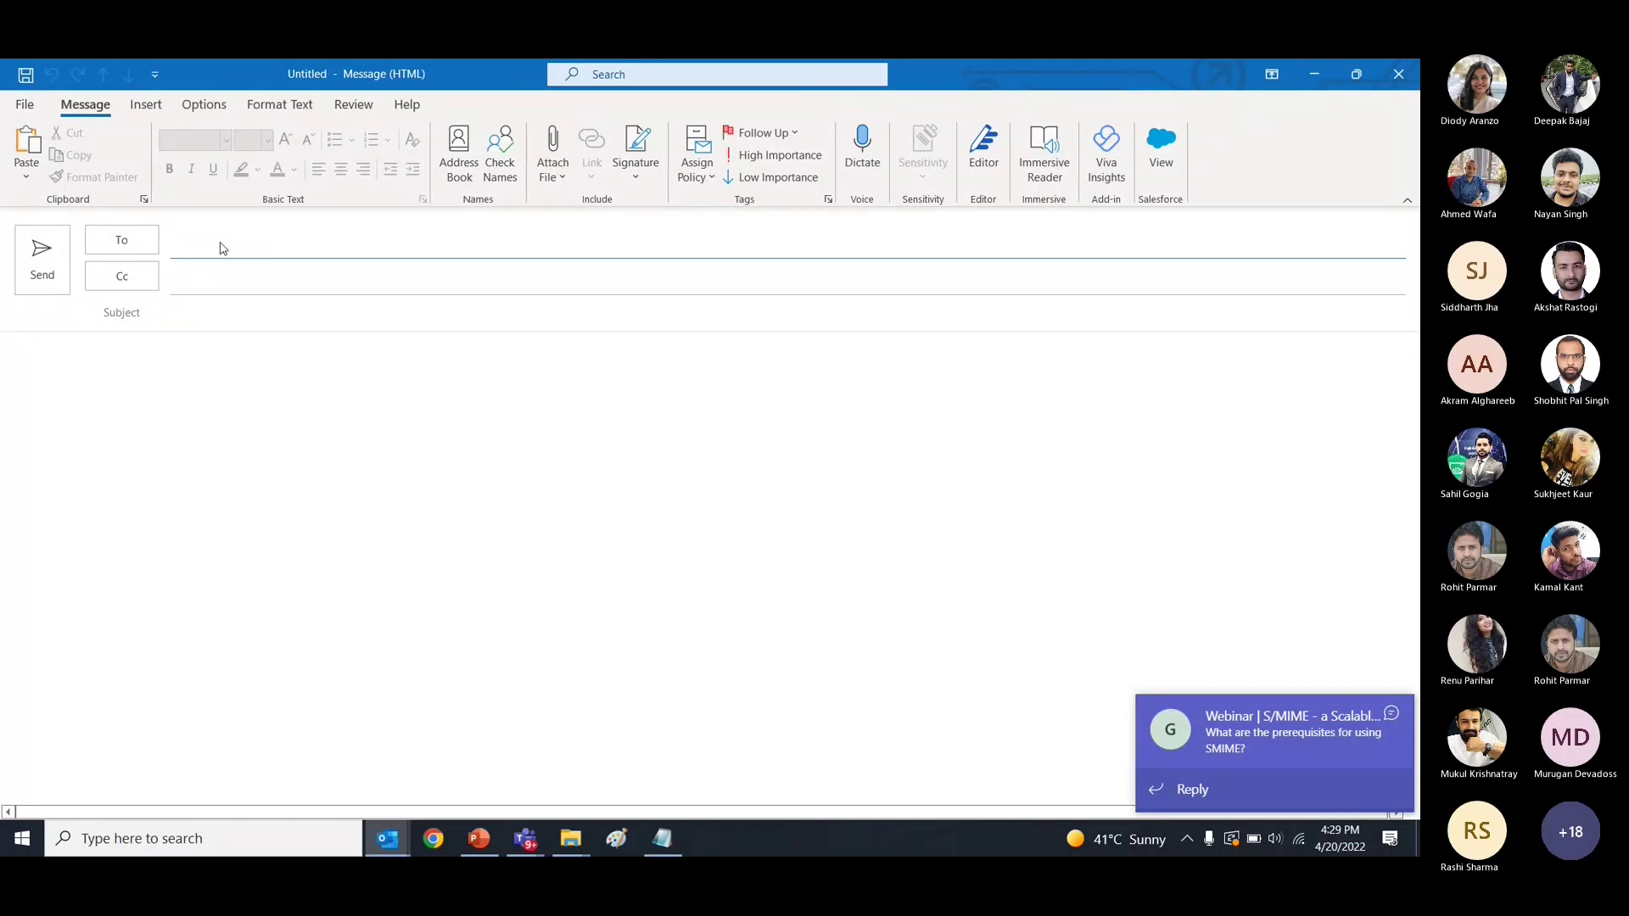
Address the message to the first recipient, enter the subject "test email" and the body "Test email", and send it.
text(diody)
key(Return)
click(218, 313)
text(test email)
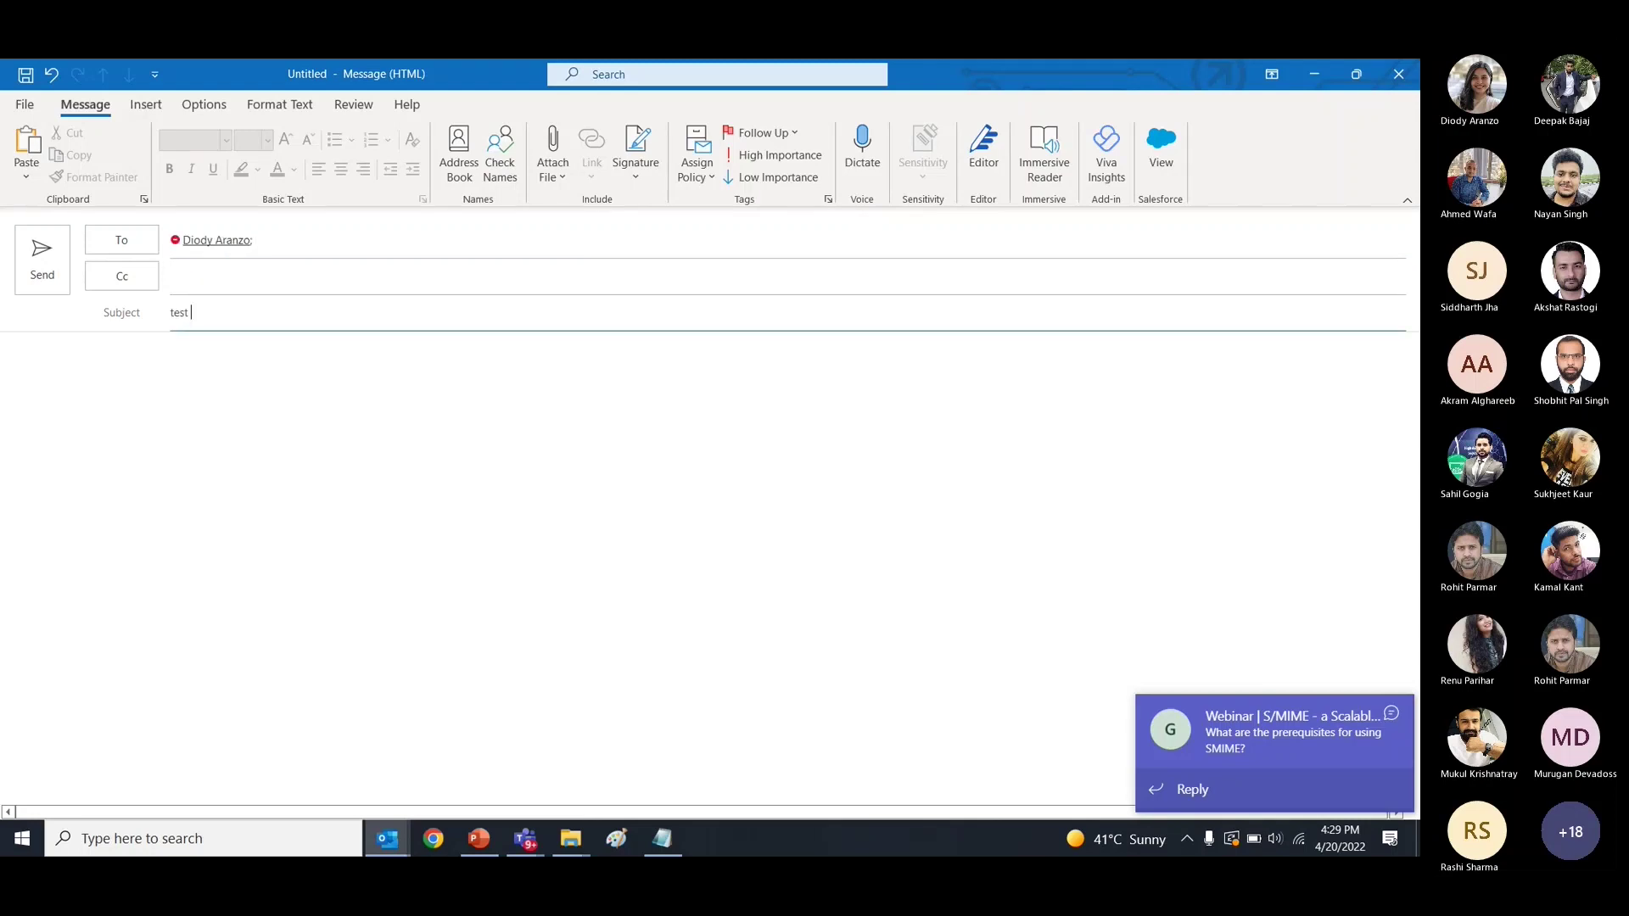
click(111, 407)
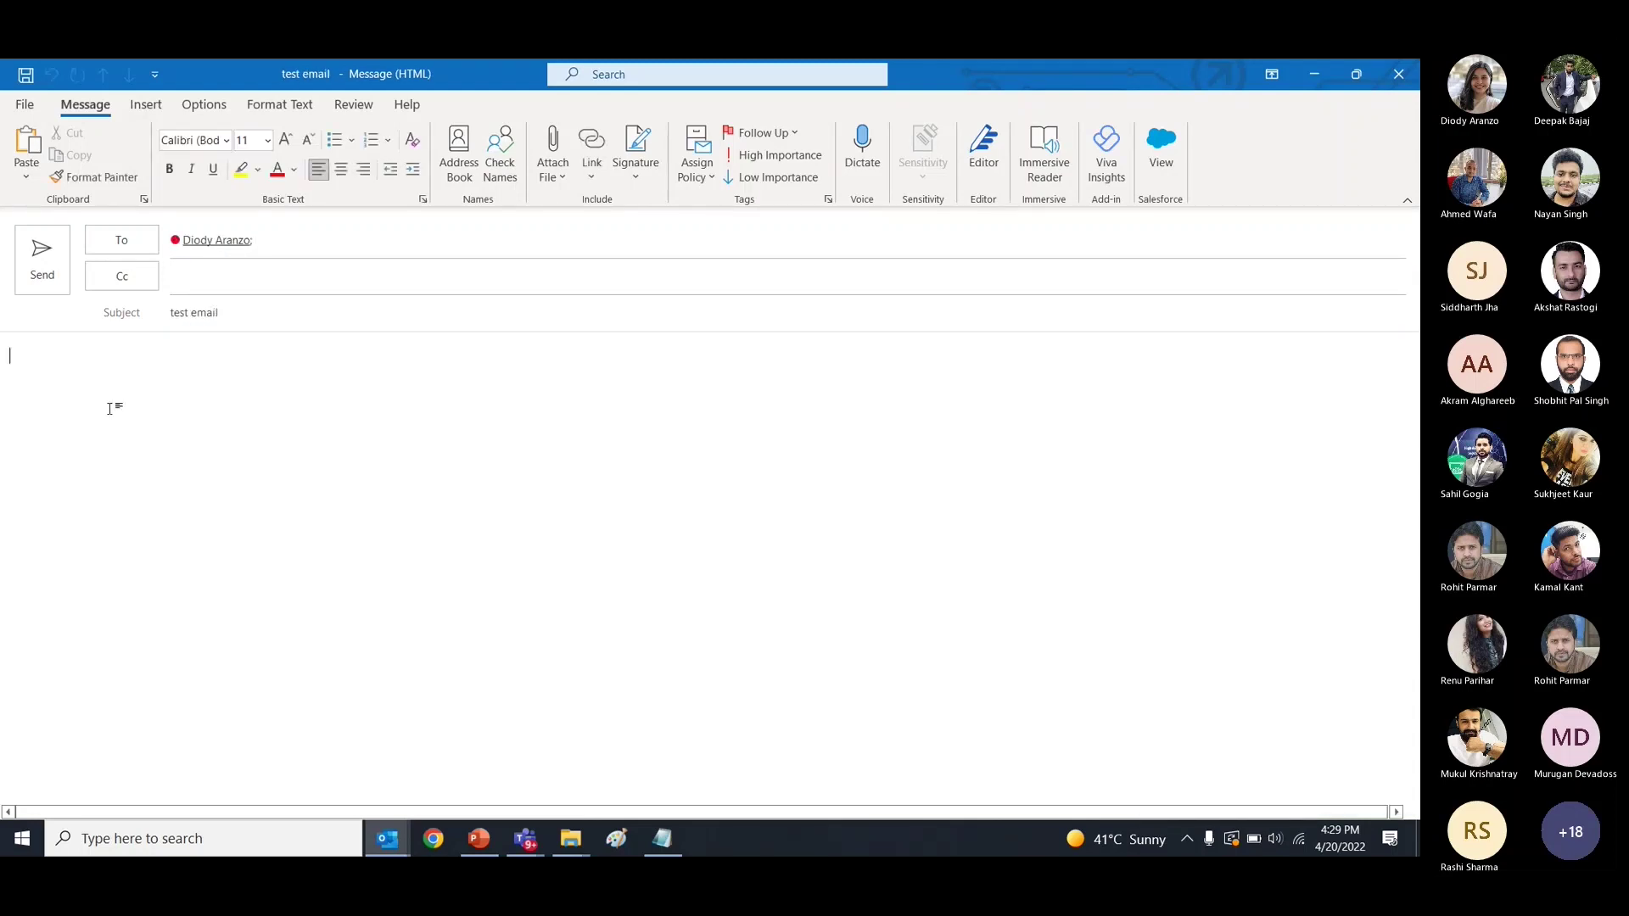
text(Test email)
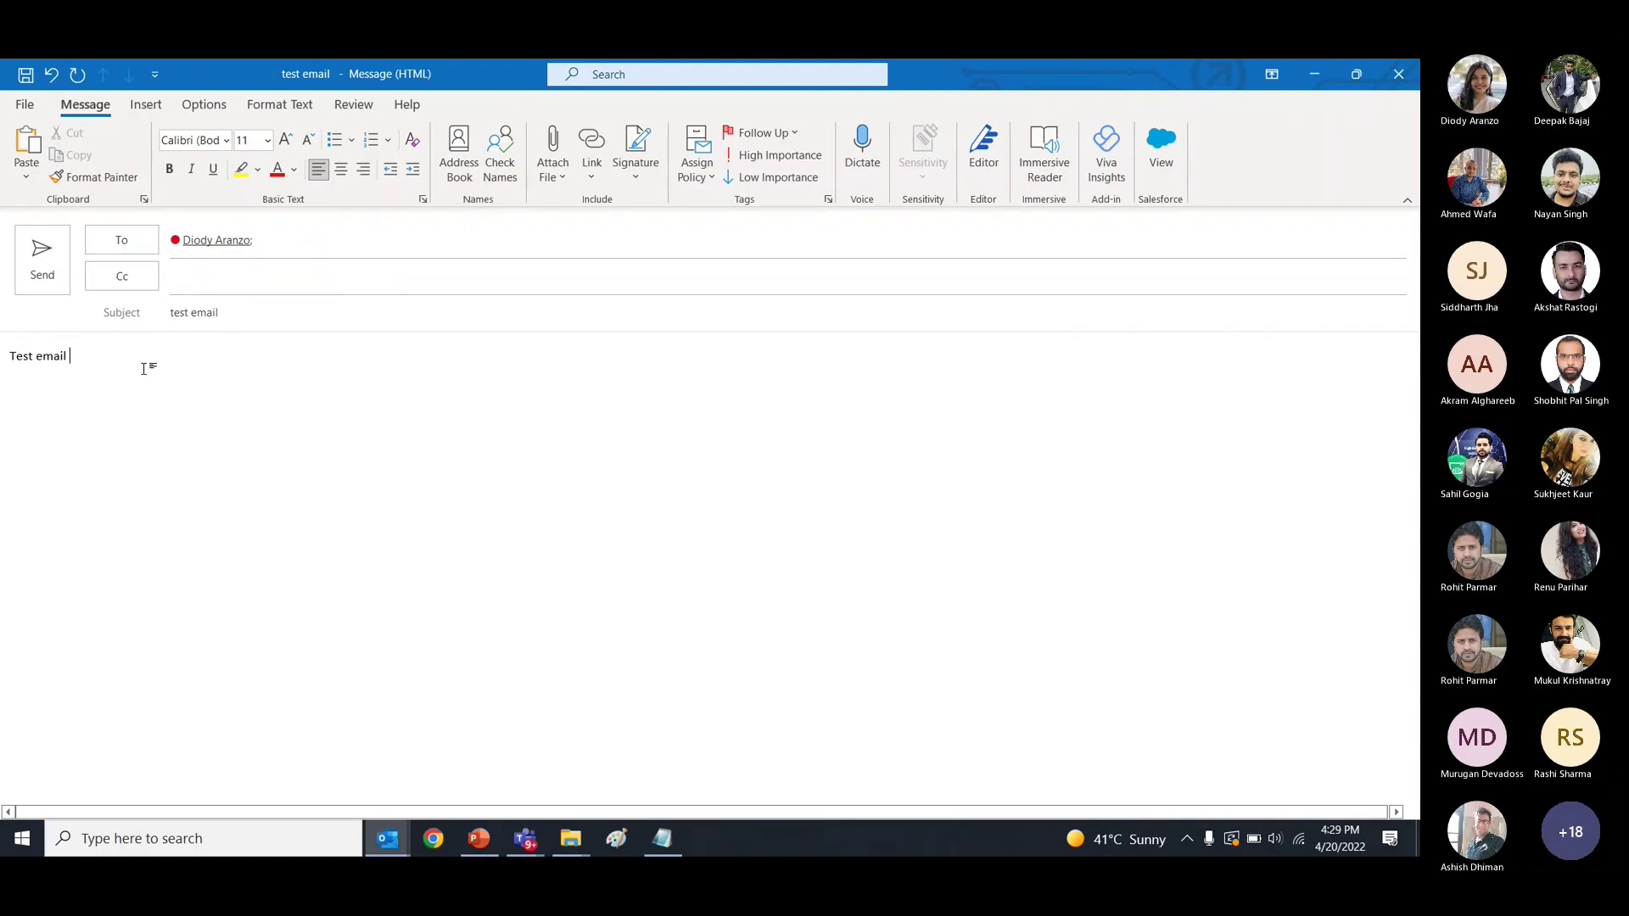
click(36, 261)
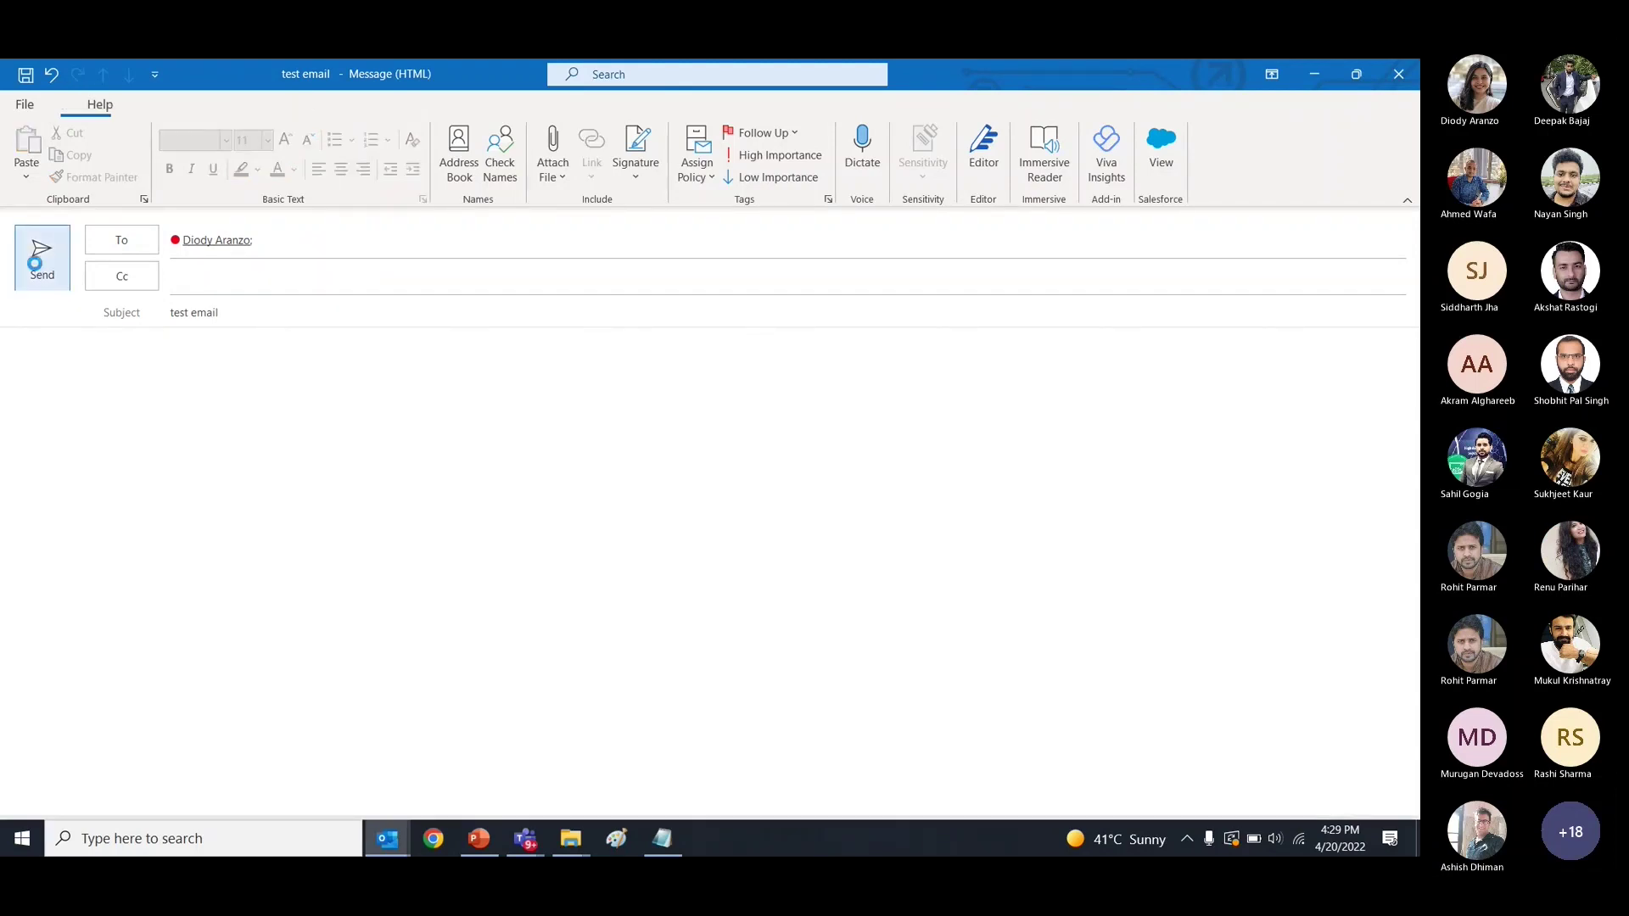
Open the newly sent test email from Sent Items and compare its signer address with the sender's contact card.
click(92, 280)
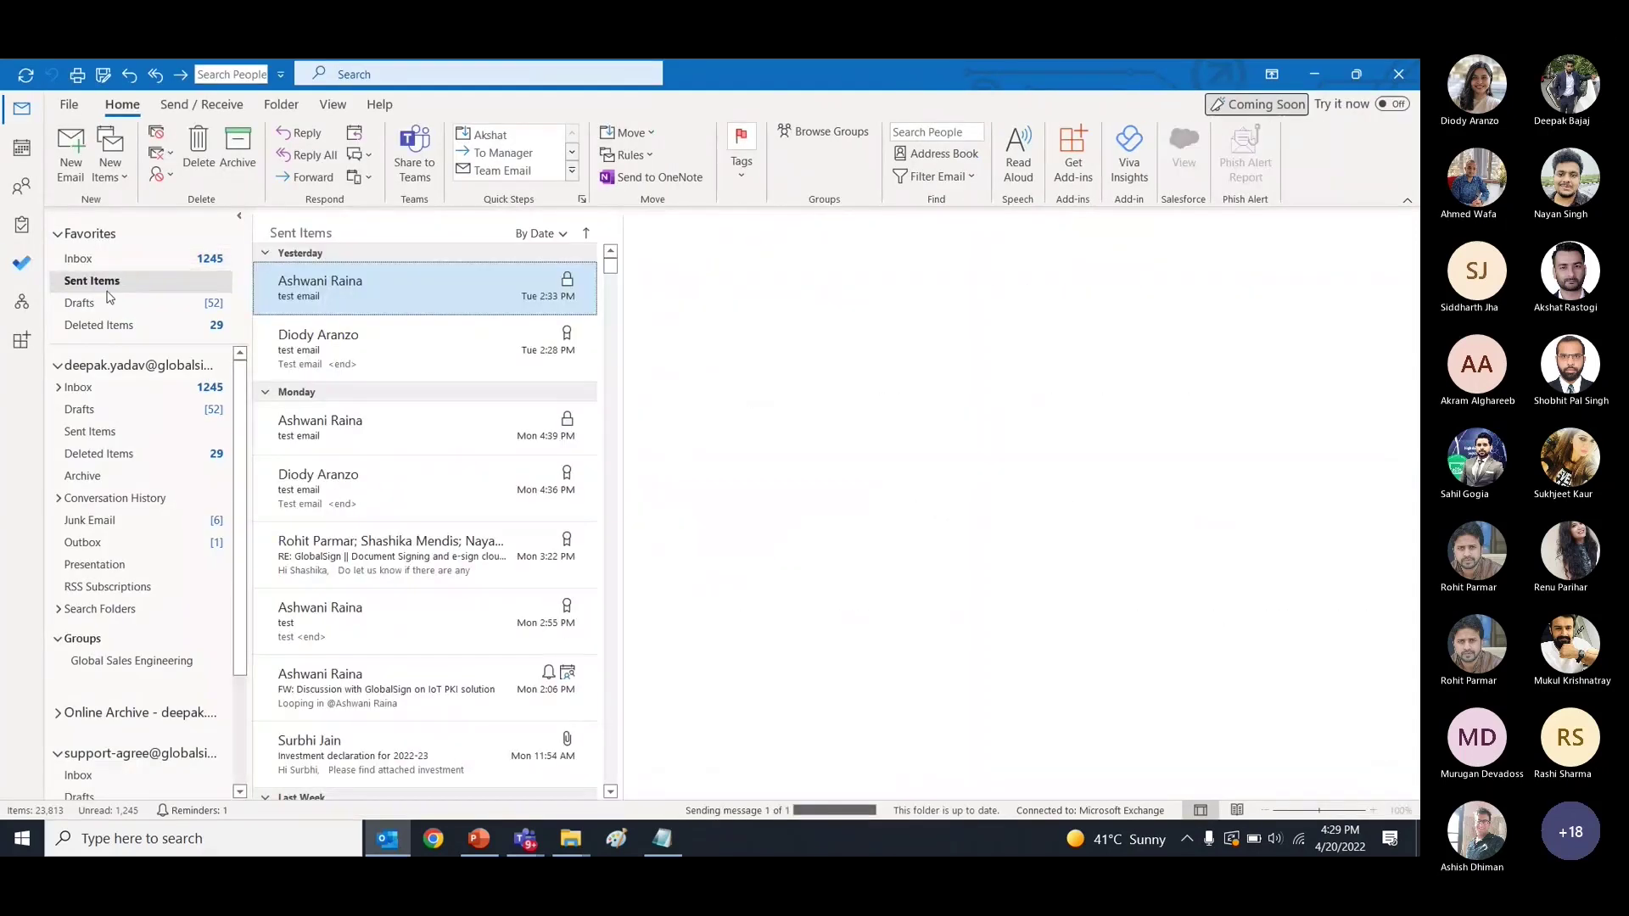
click(433, 314)
double_click(432, 314)
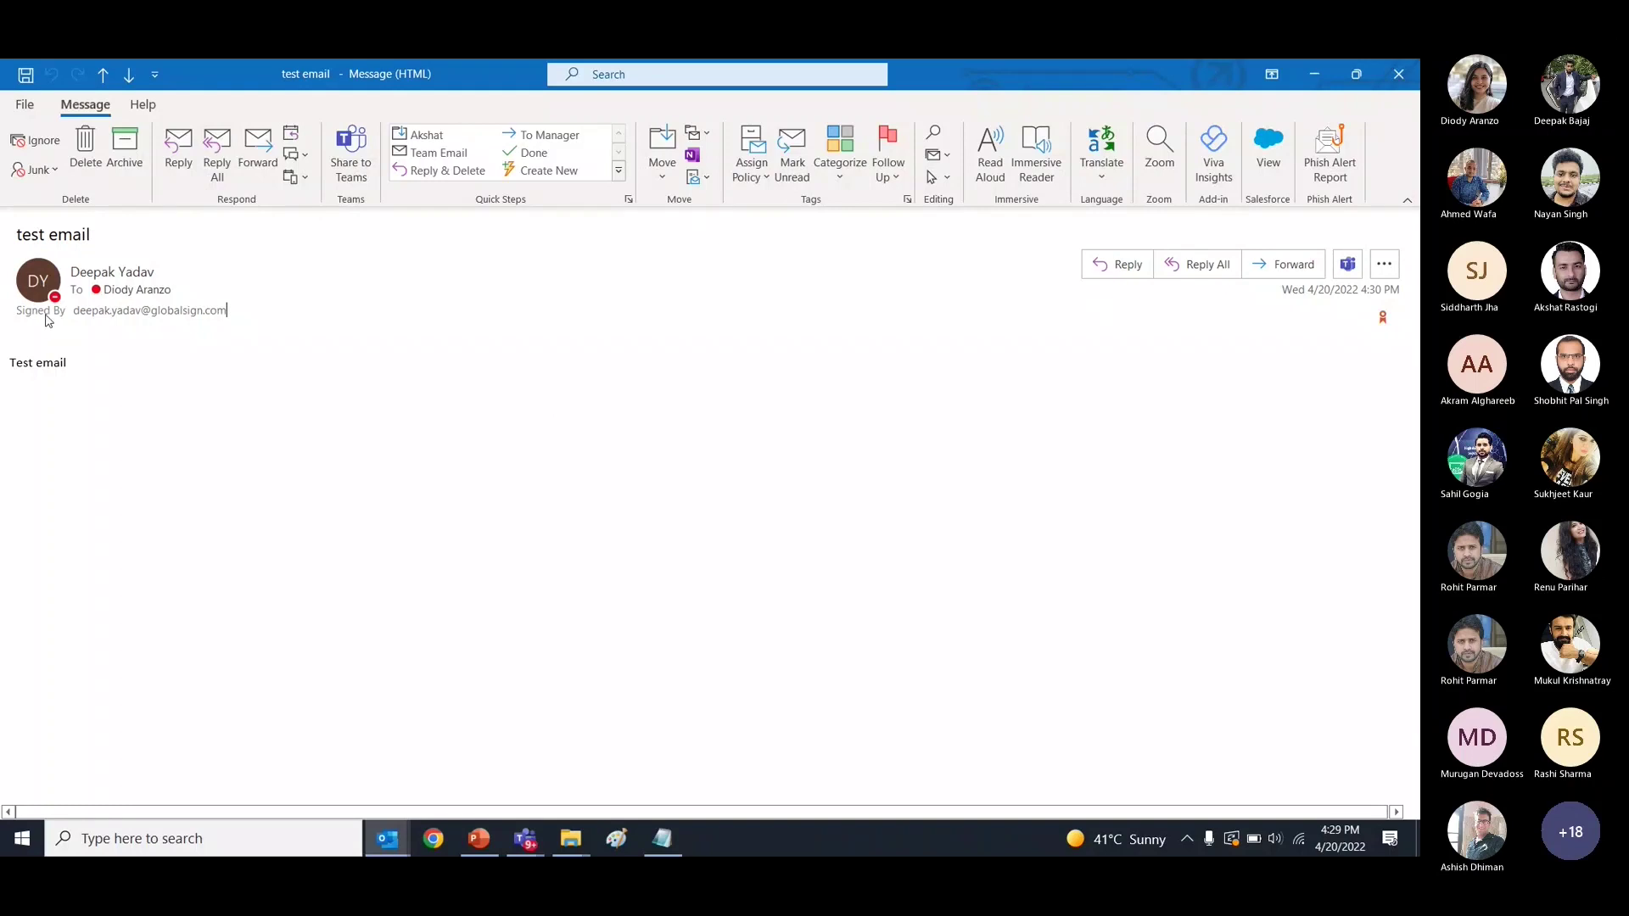
drag(227, 311, 69, 310)
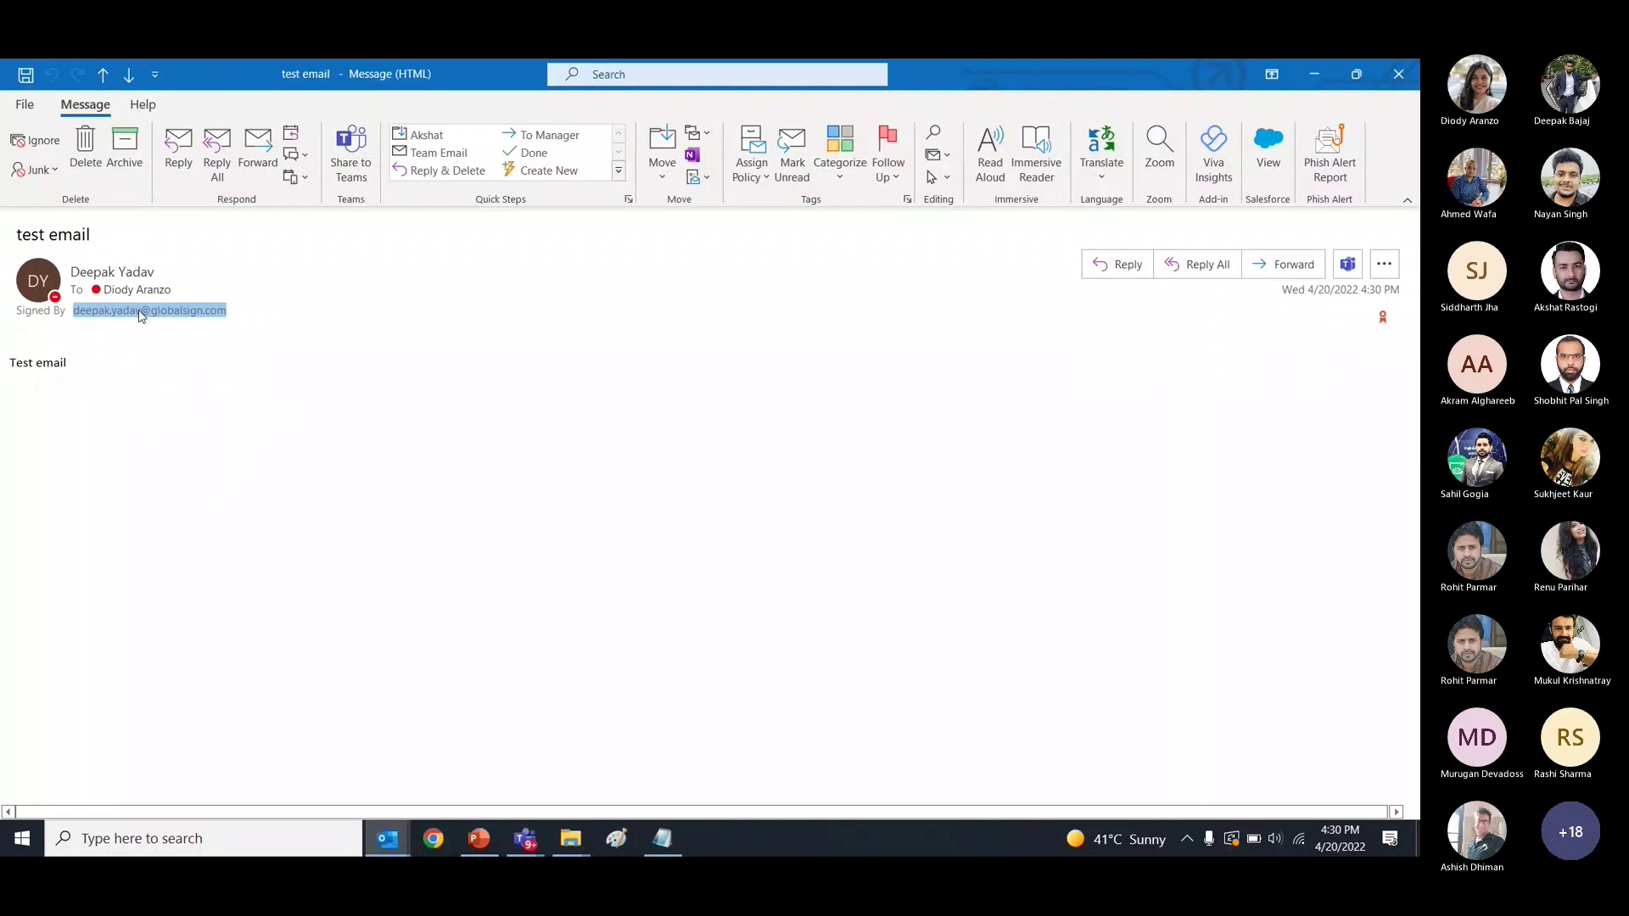
click(127, 272)
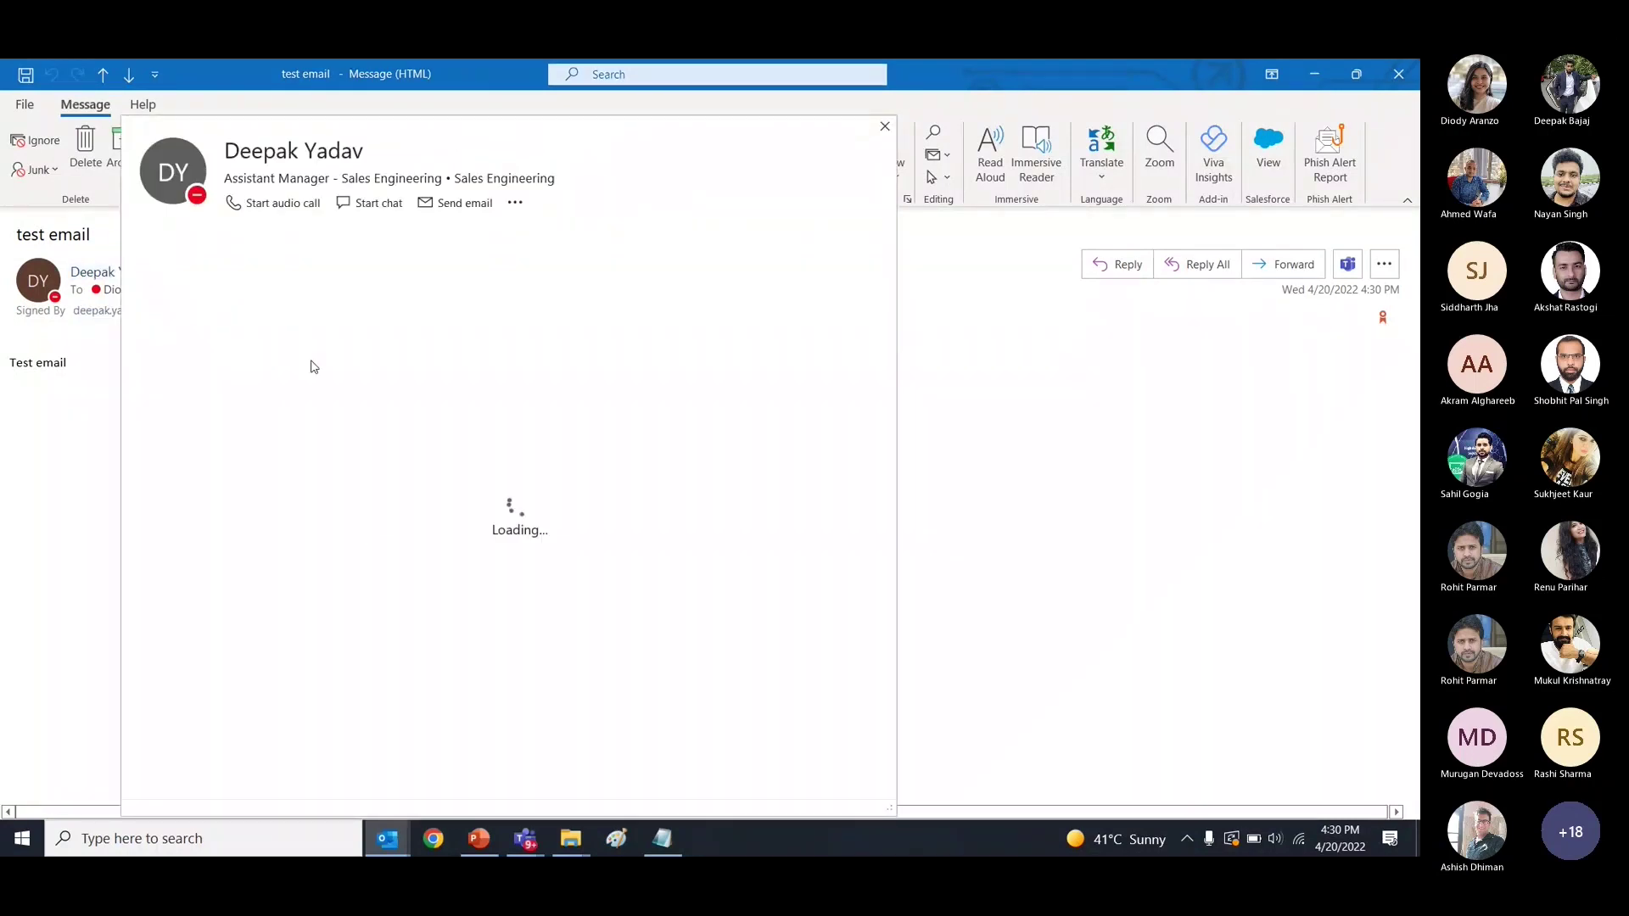
click(962, 434)
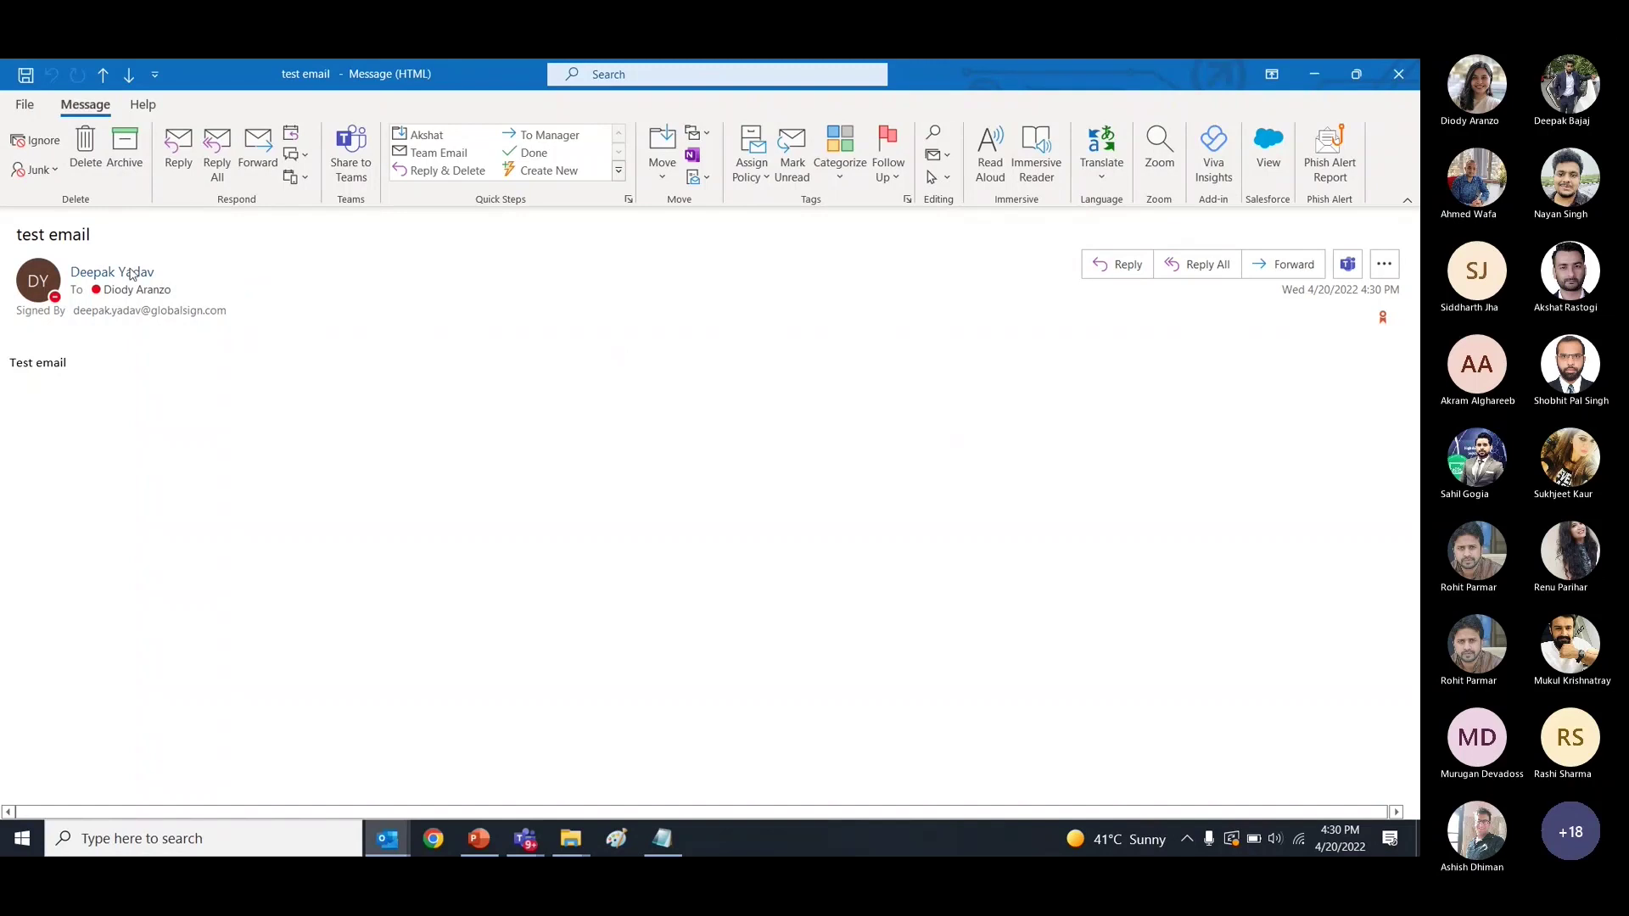
mouse_move(136, 273)
Open the message's digital signature details and examine the Digital Signature Layer and the signer's description.
click(1386, 328)
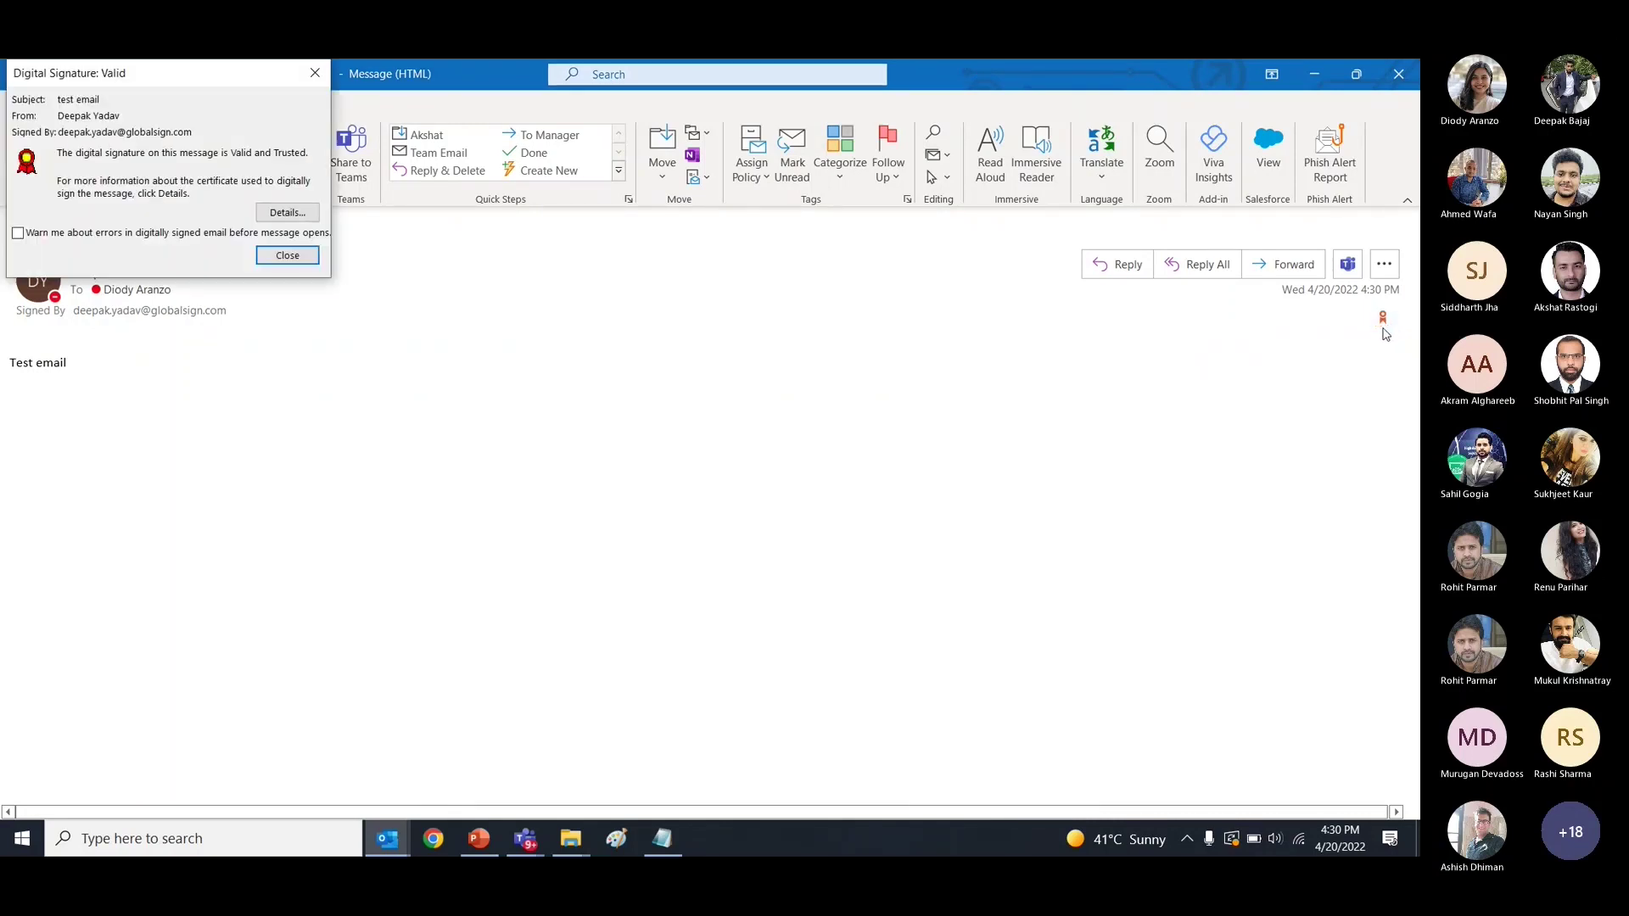
mouse_move(204, 75)
mouse_down()
mouse_move(382, 210)
mouse_move(519, 253)
mouse_up()
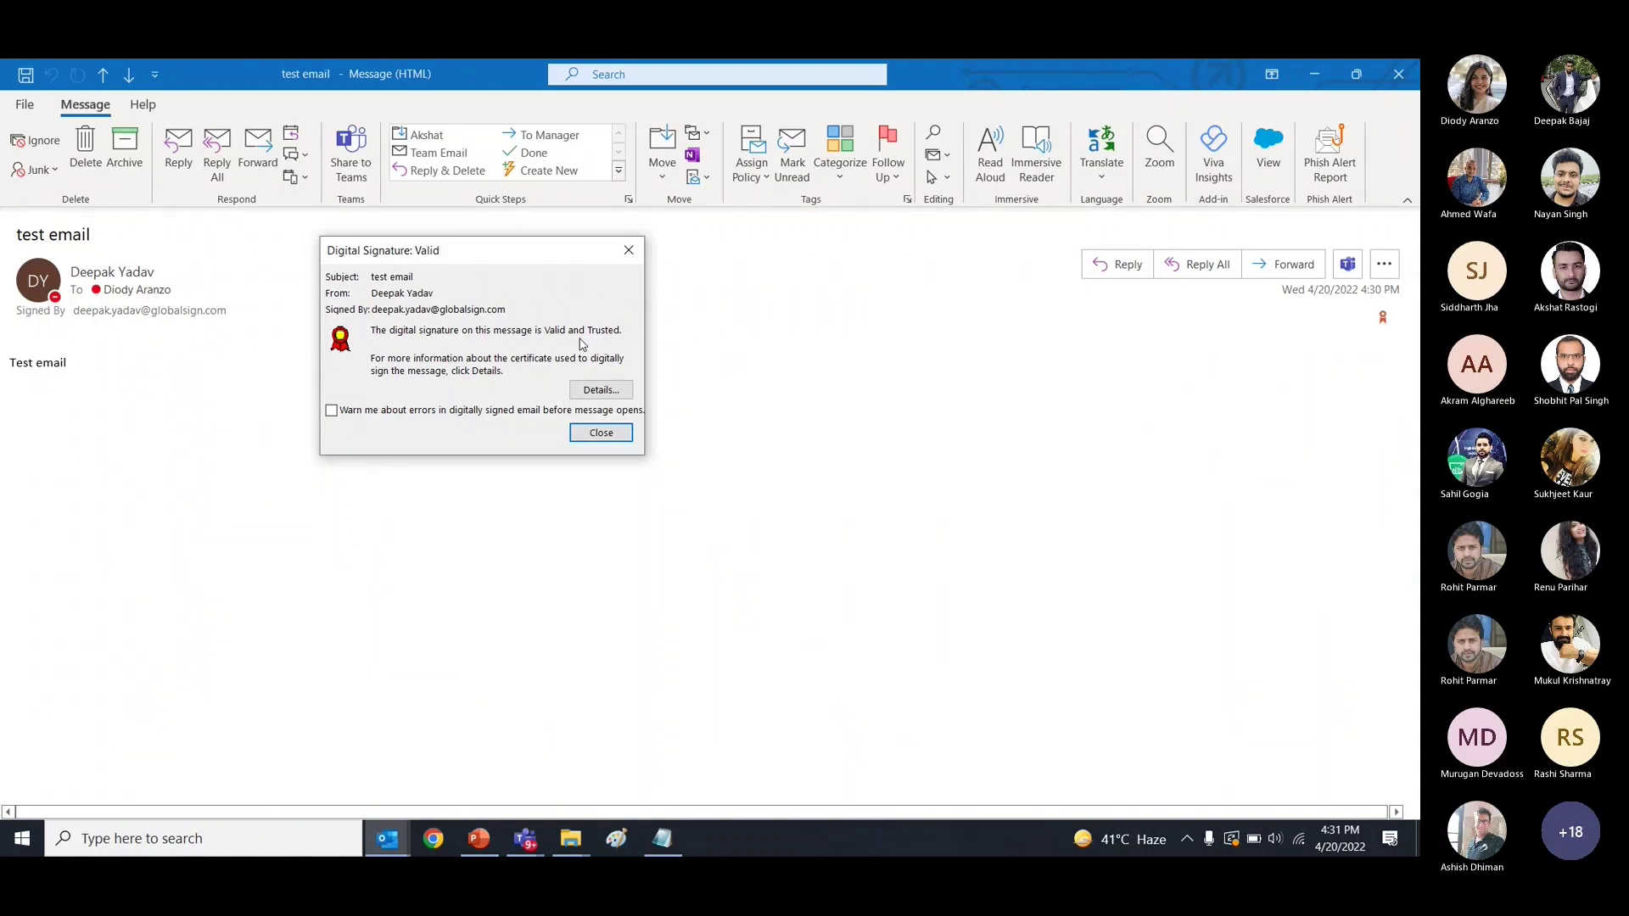
click(596, 391)
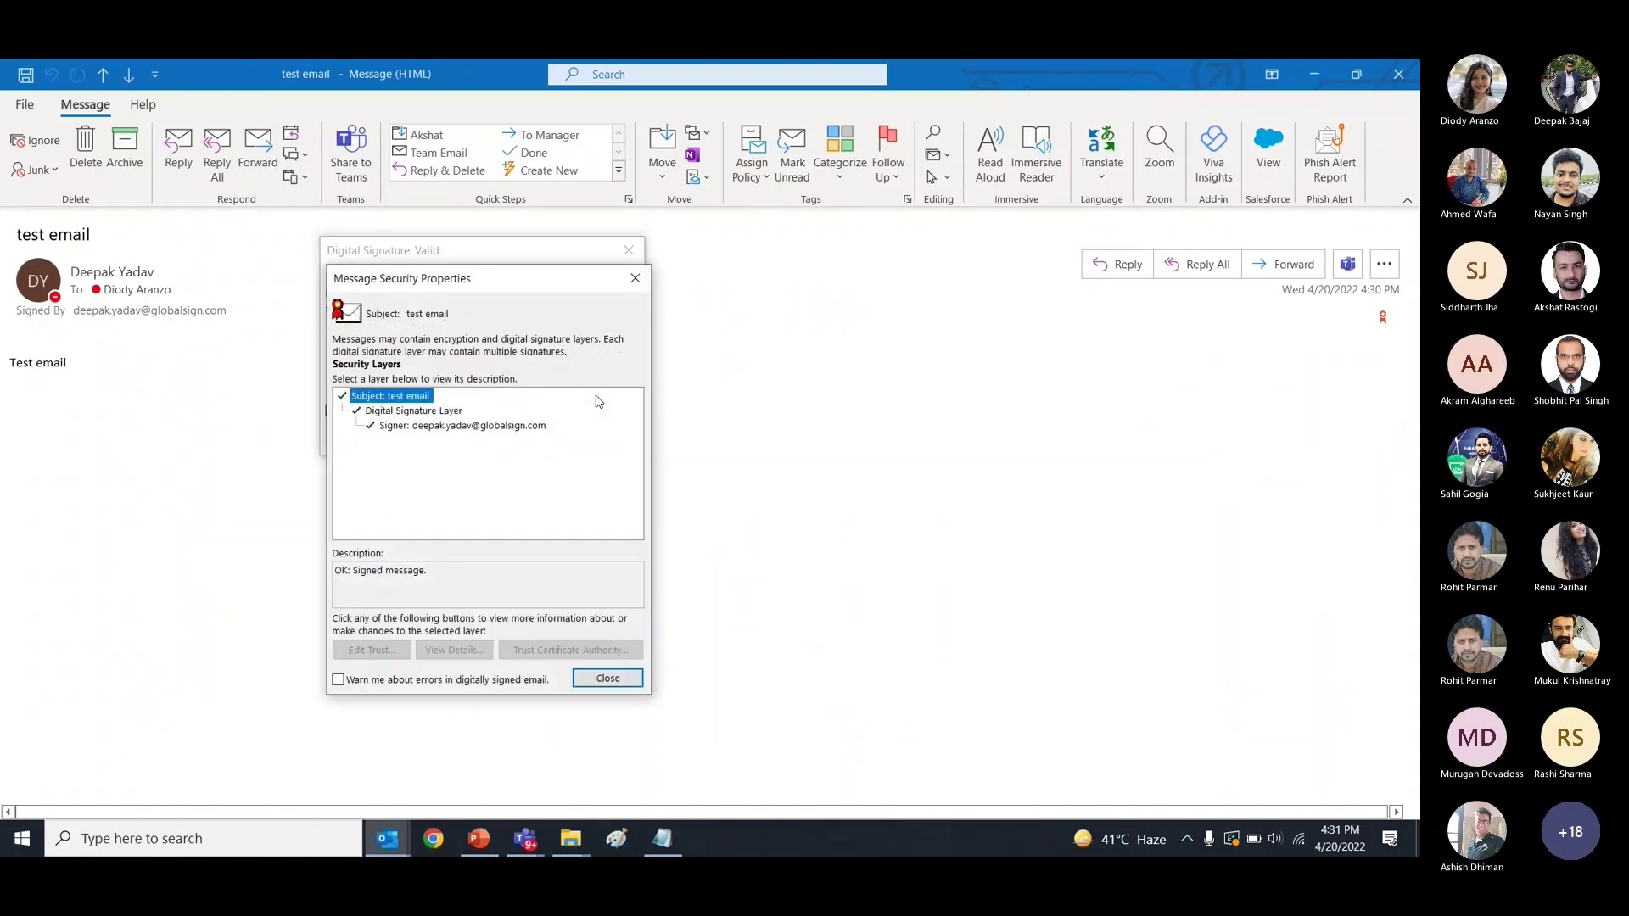
click(409, 413)
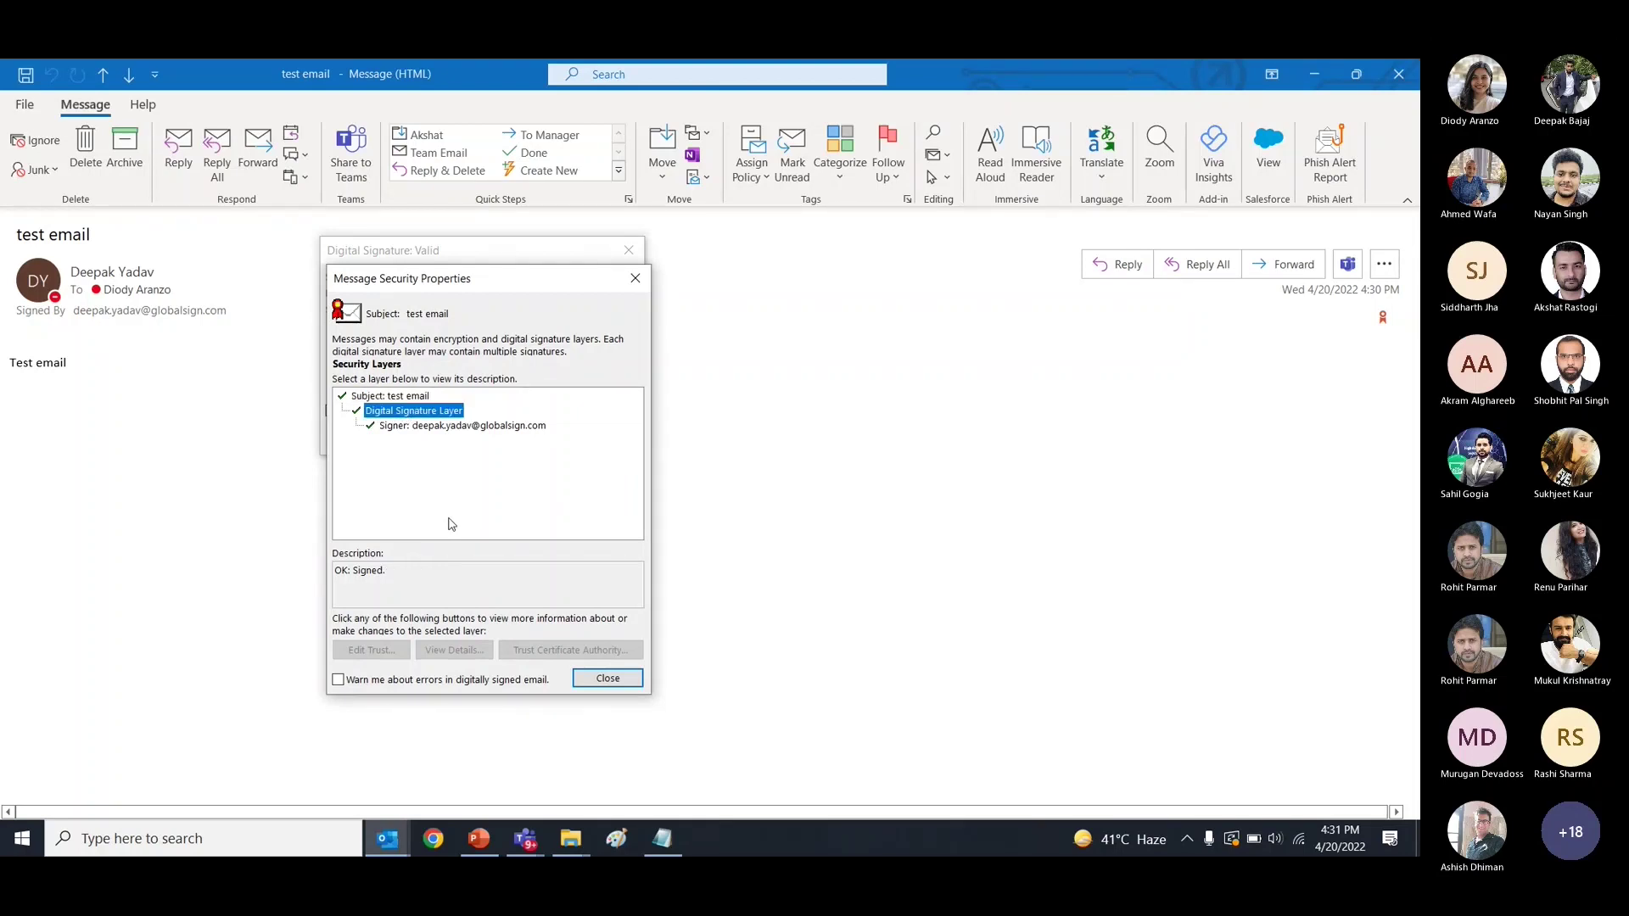
click(468, 429)
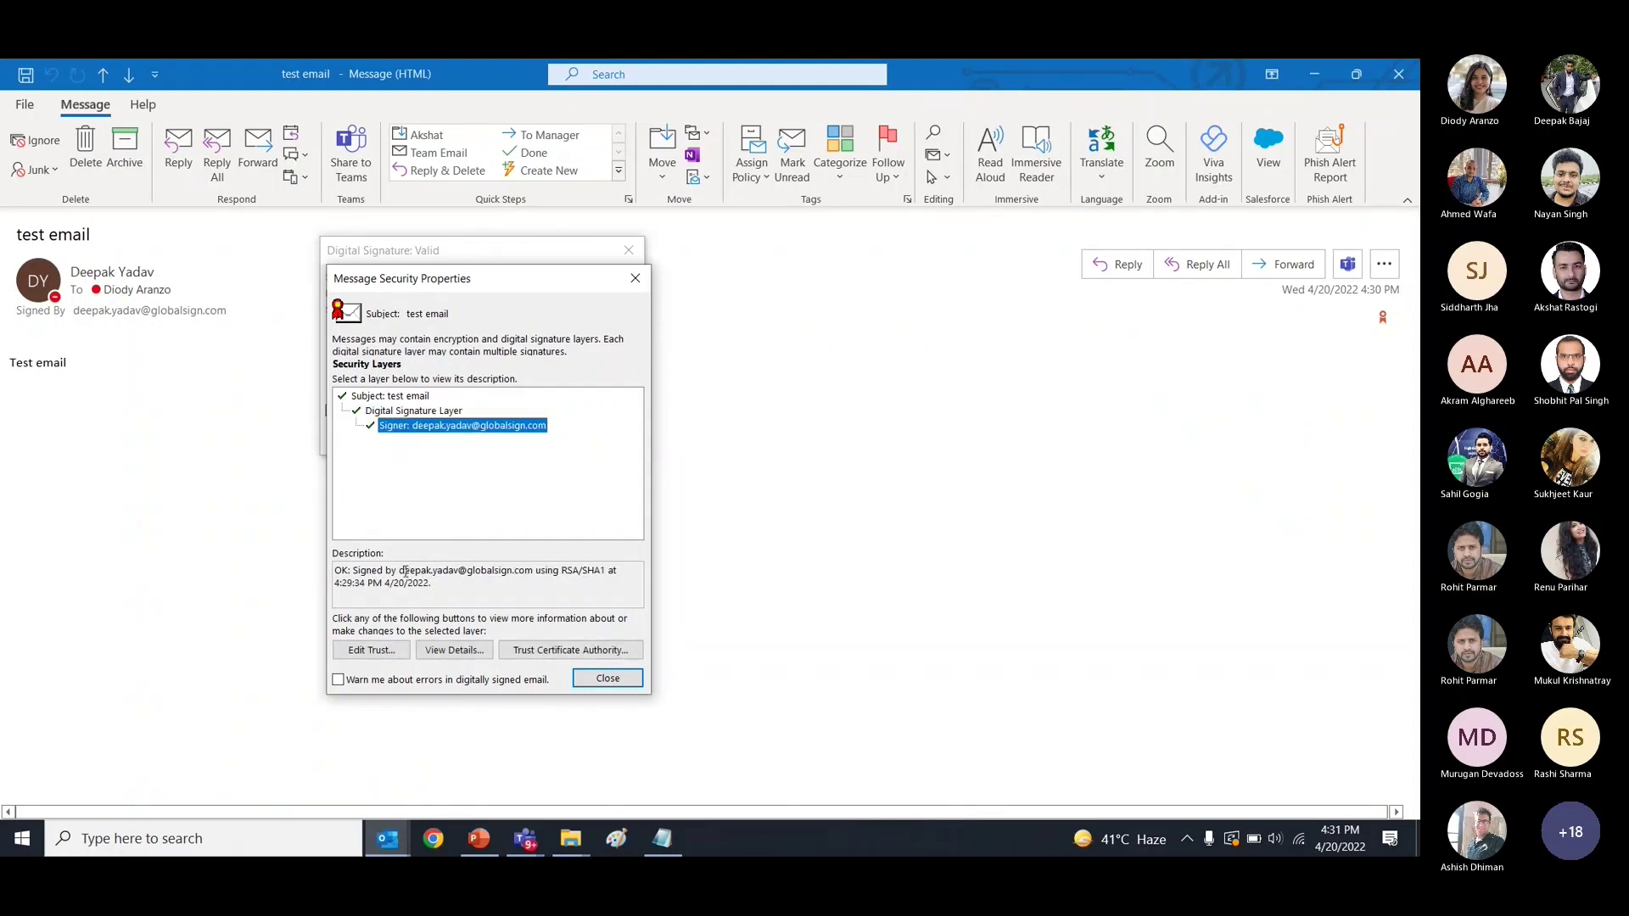
drag(406, 575, 502, 579)
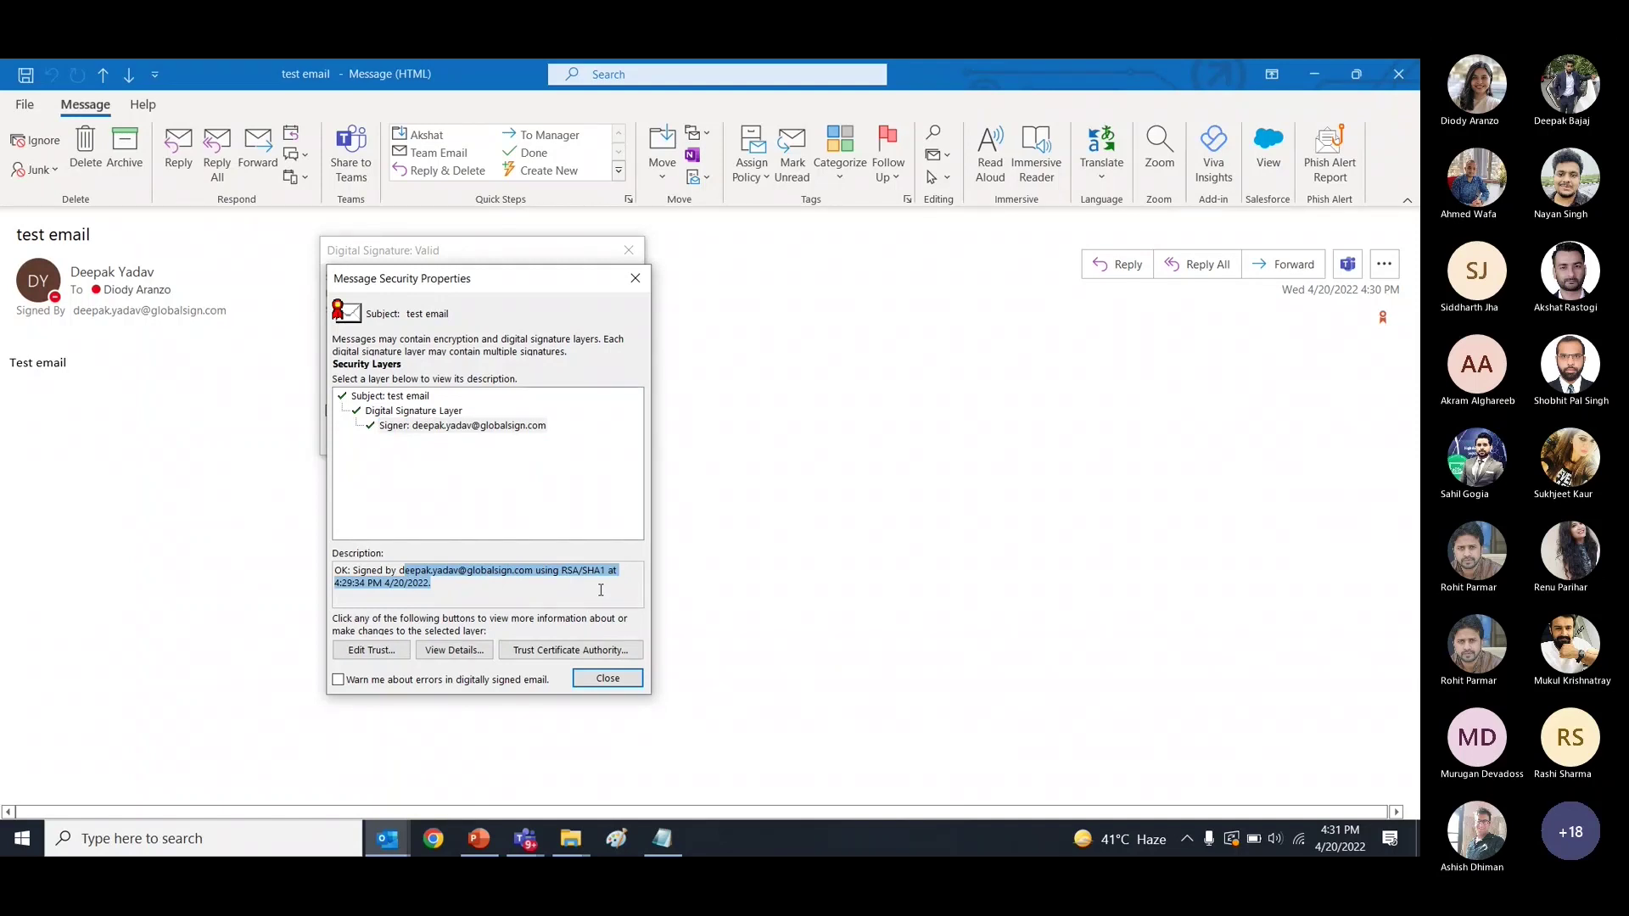
click(431, 604)
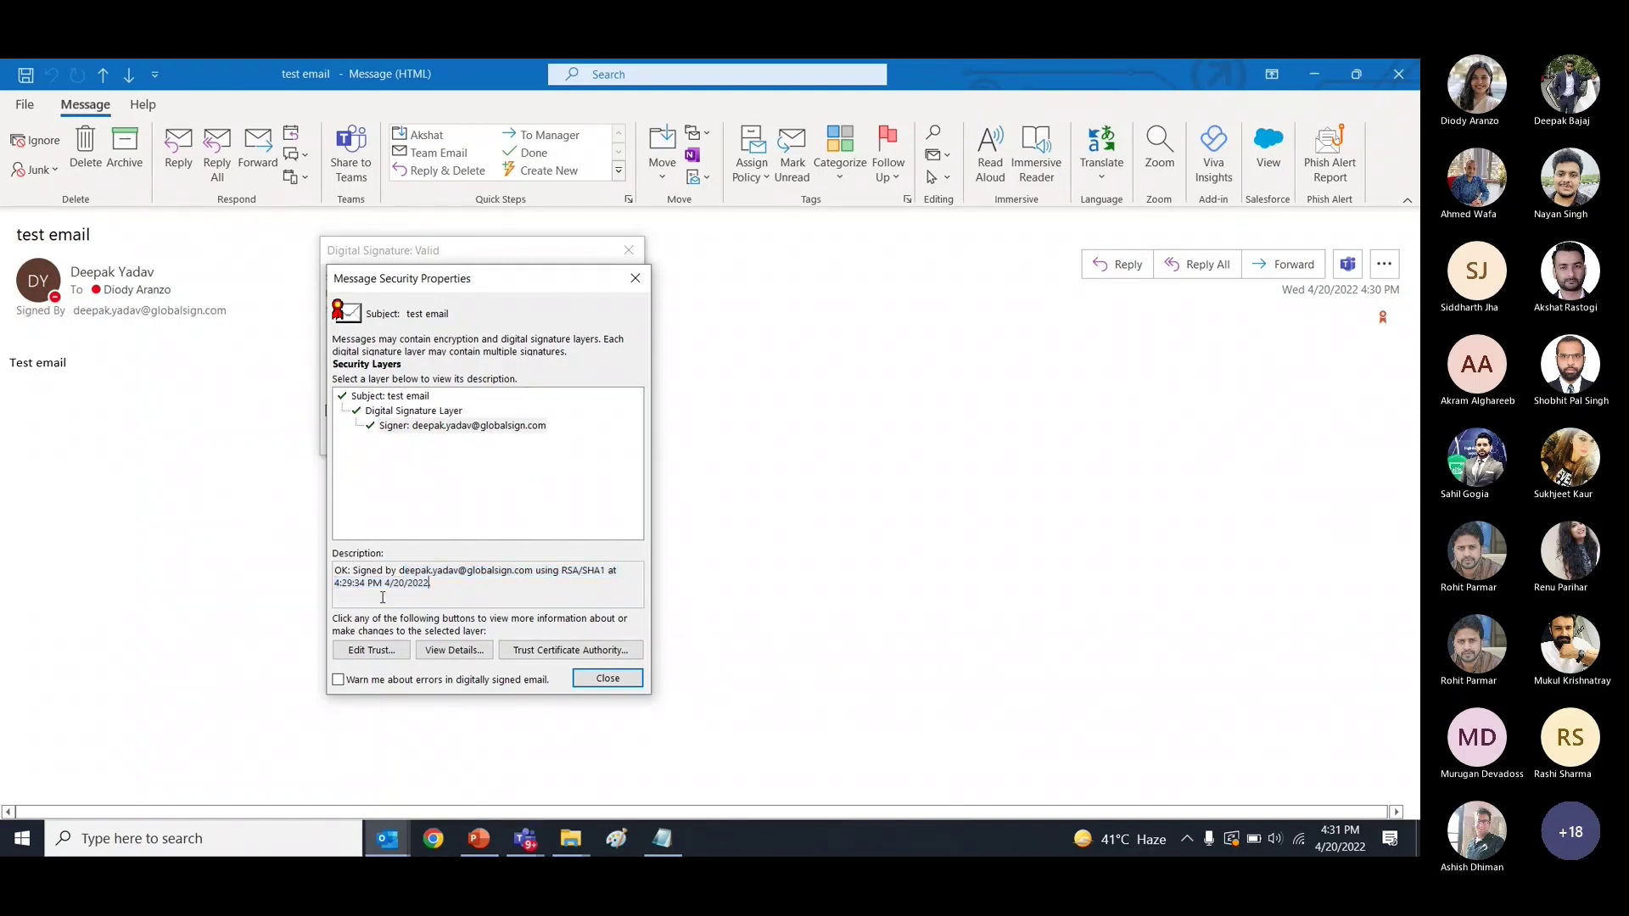
View the signer's signature information and inspect the Subject field in the certificate details, then close the certificate.
click(456, 658)
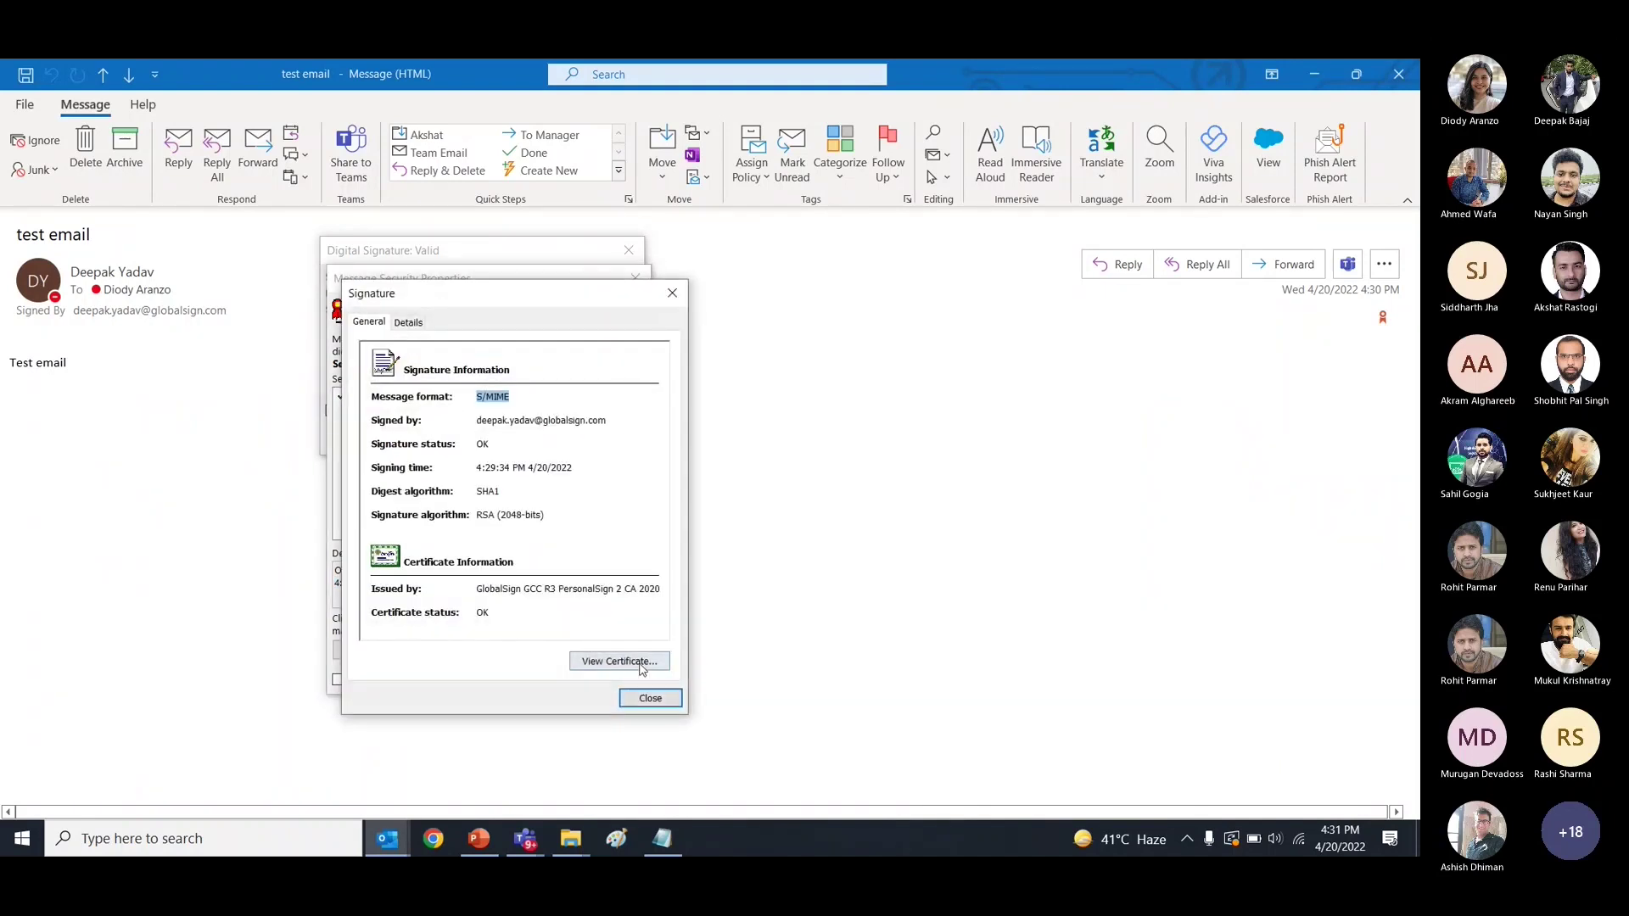
click(638, 664)
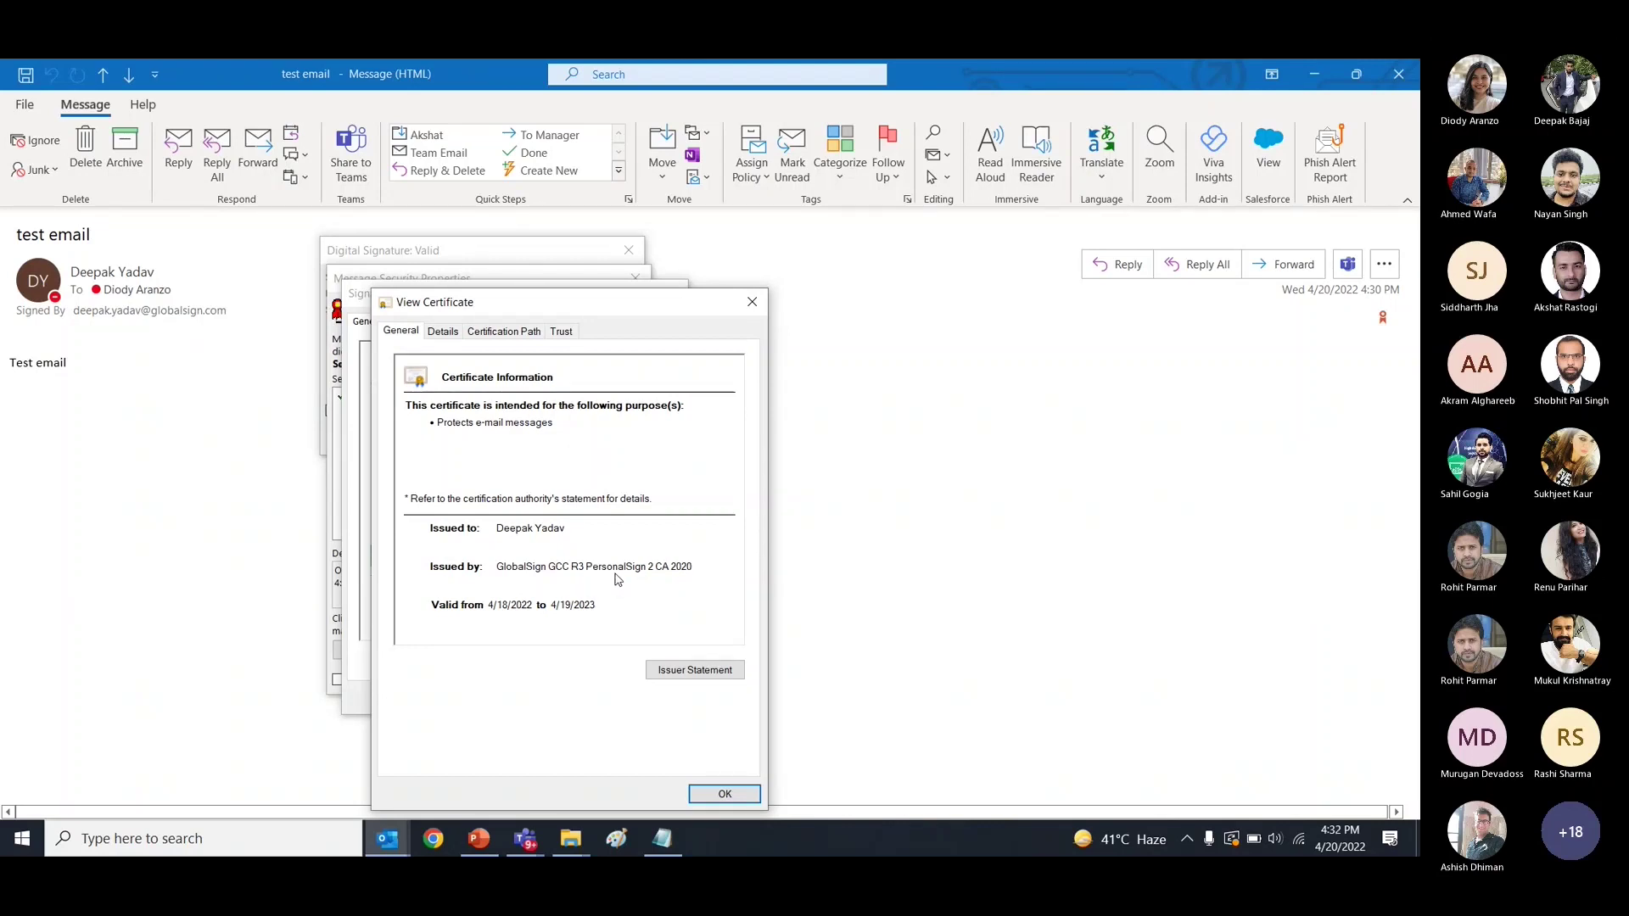
click(443, 332)
click(463, 514)
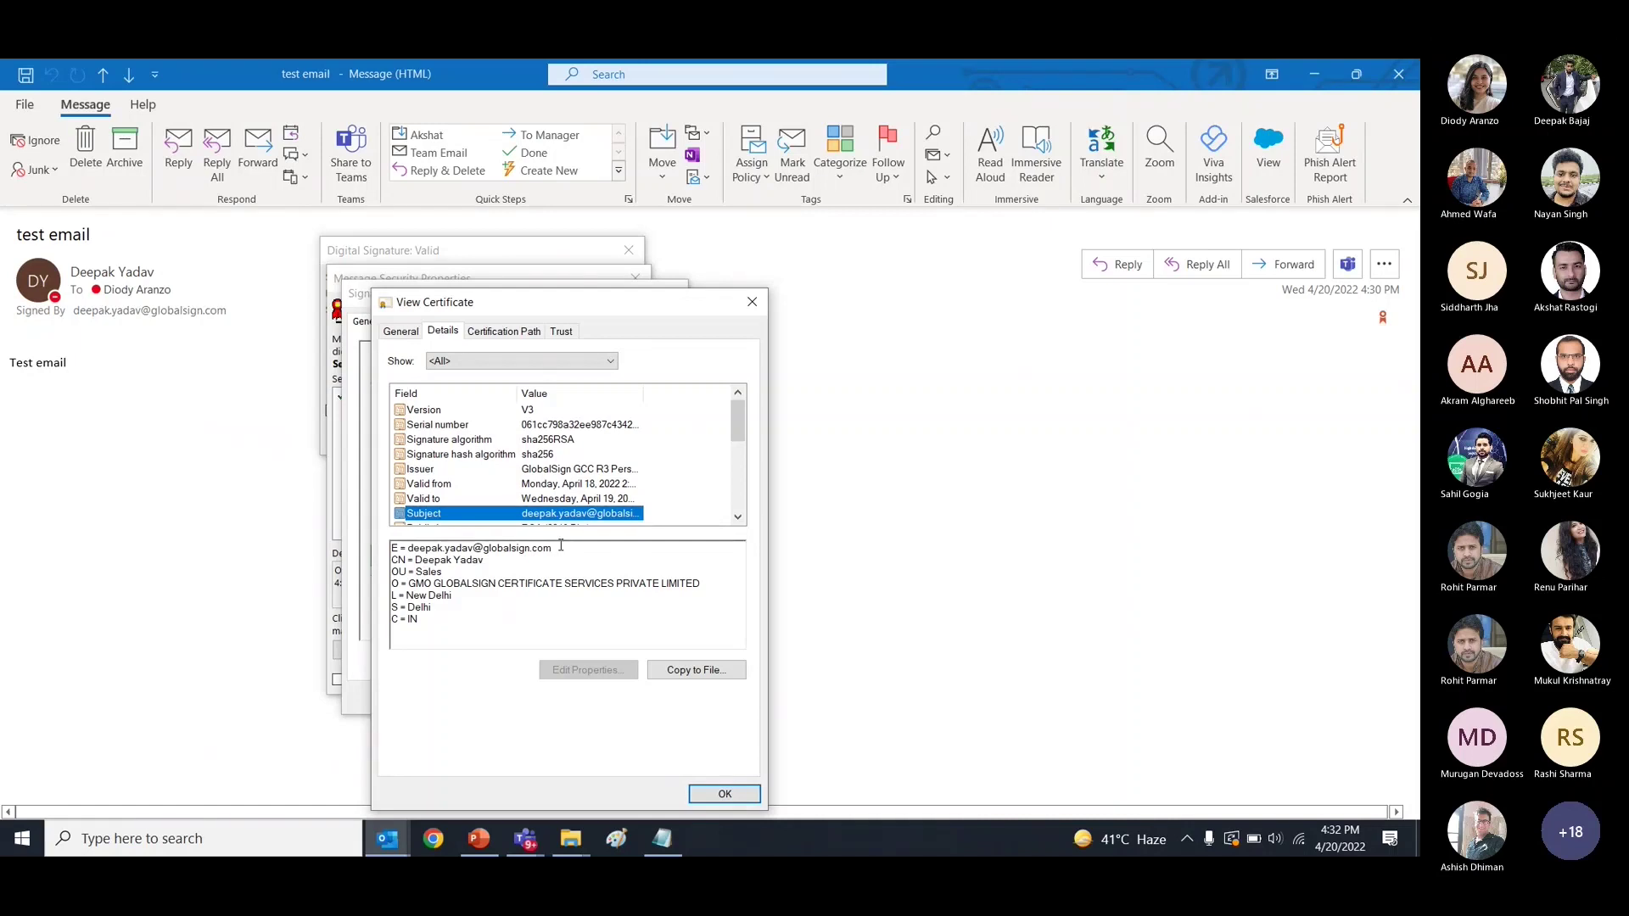
drag(553, 548, 441, 641)
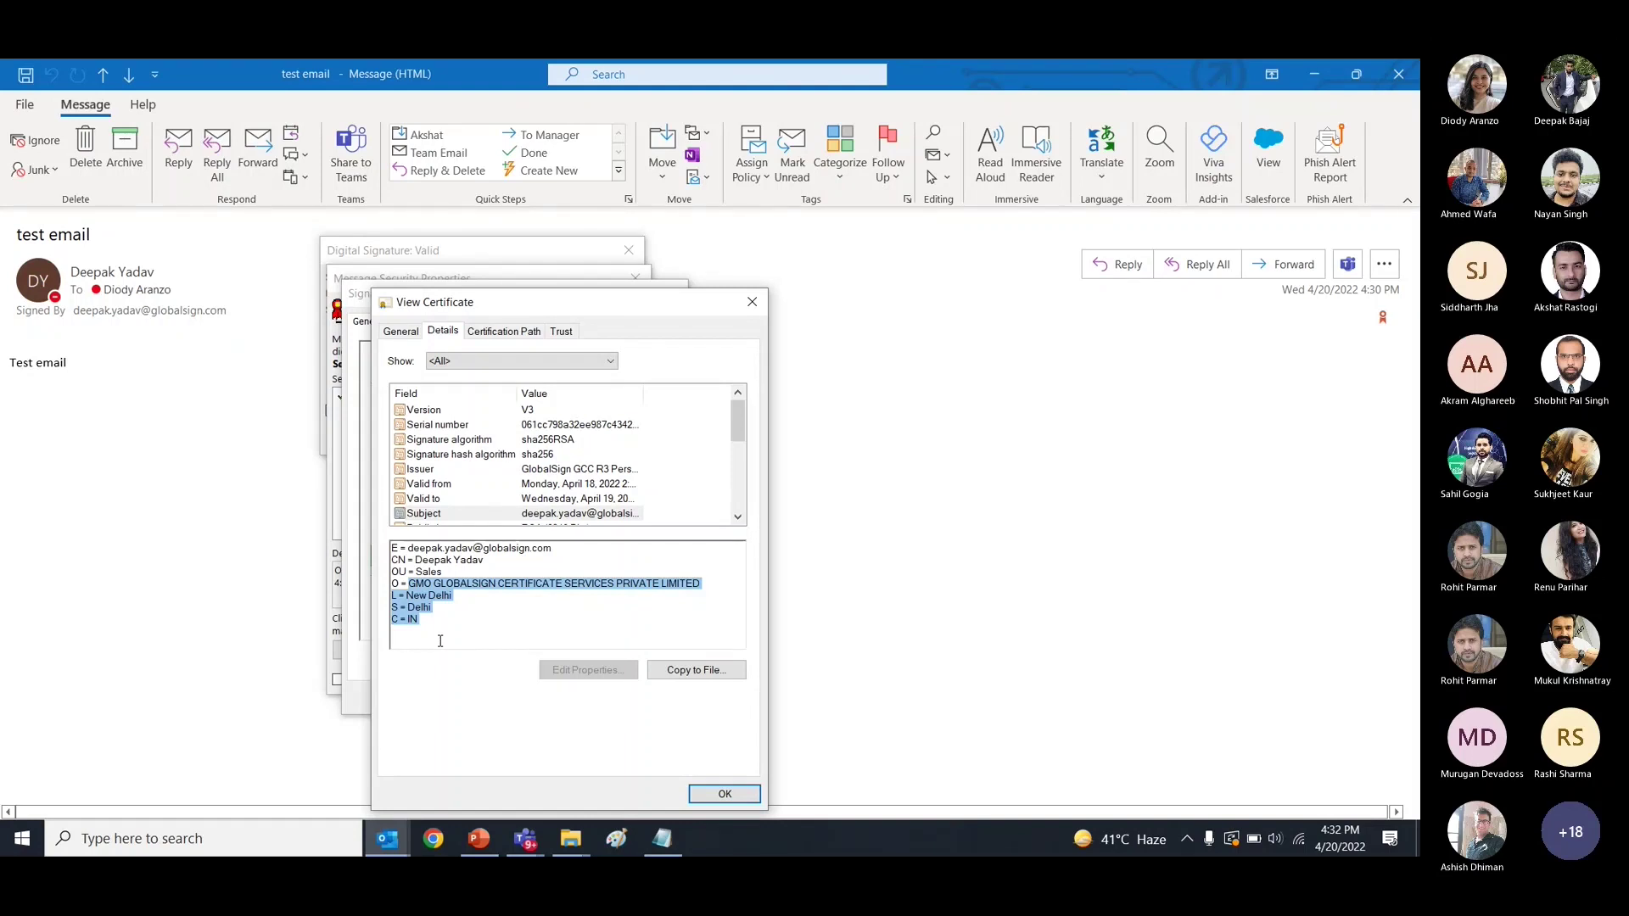
click(725, 794)
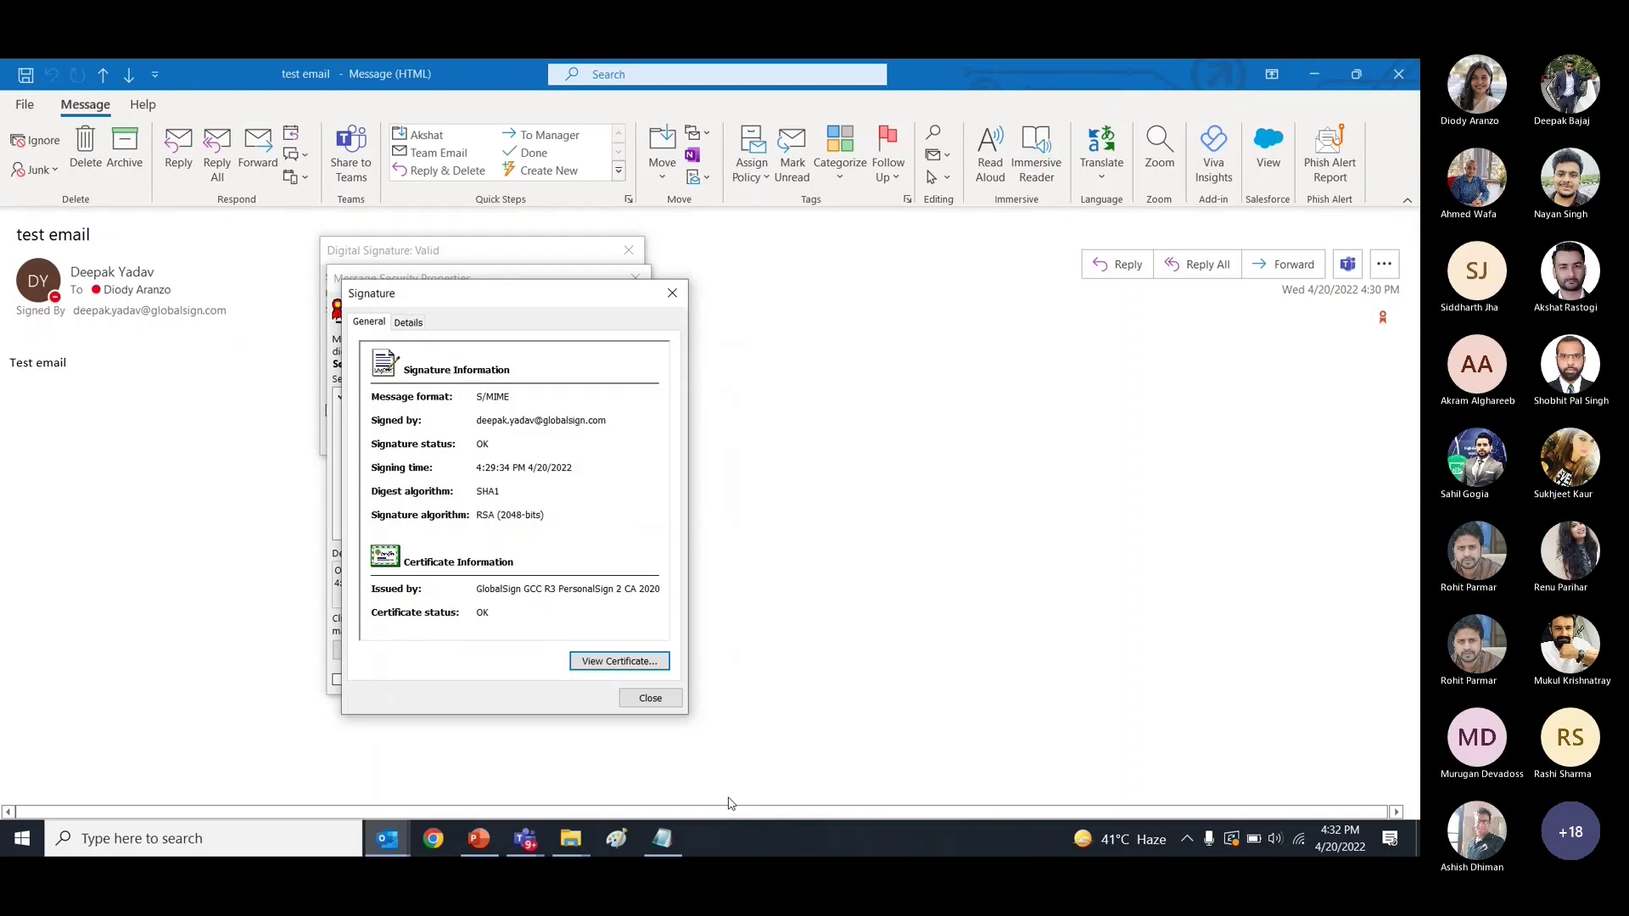
Inspect the Message Digest value in the signature details and close all signature dialogs.
click(410, 325)
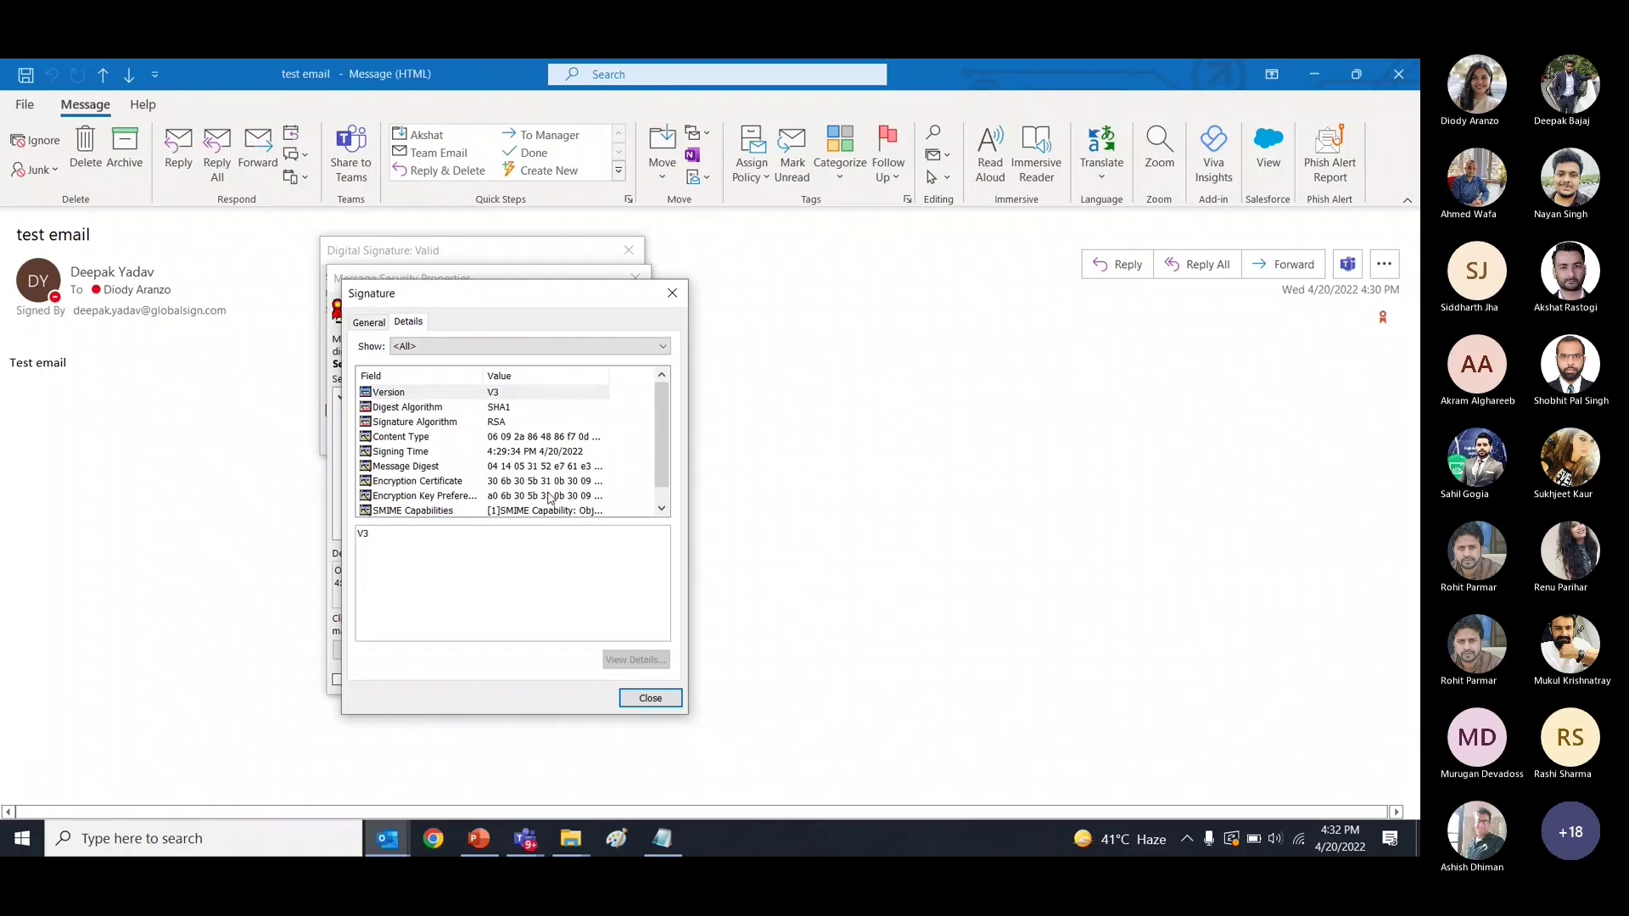
click(405, 466)
drag(641, 533, 369, 562)
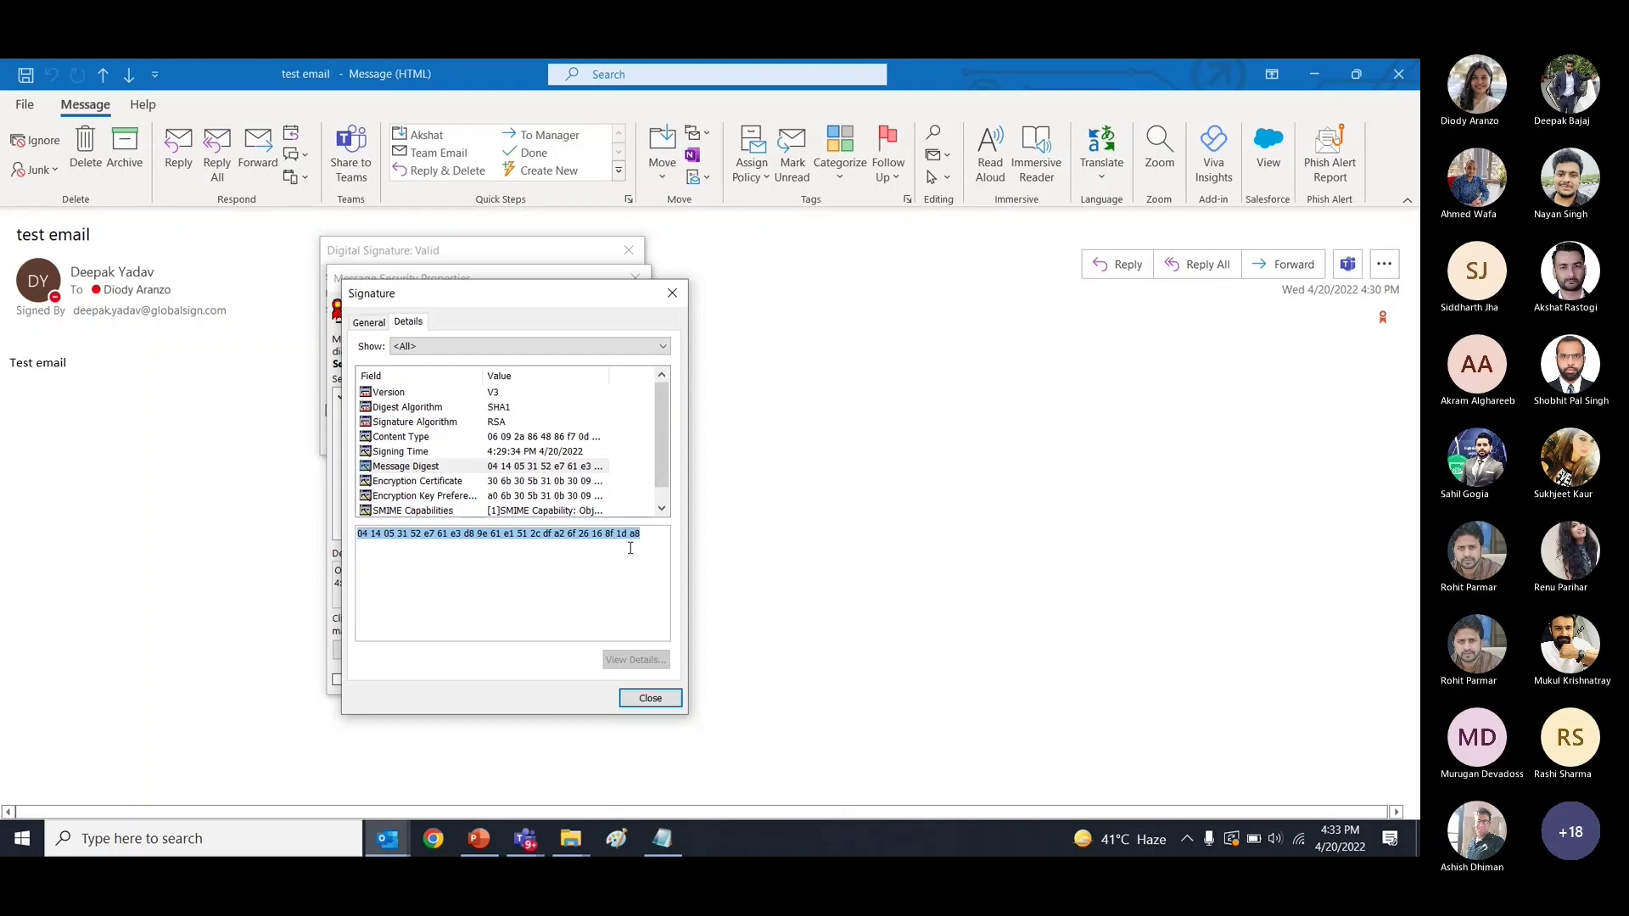
drag(643, 535, 356, 536)
click(650, 698)
click(622, 682)
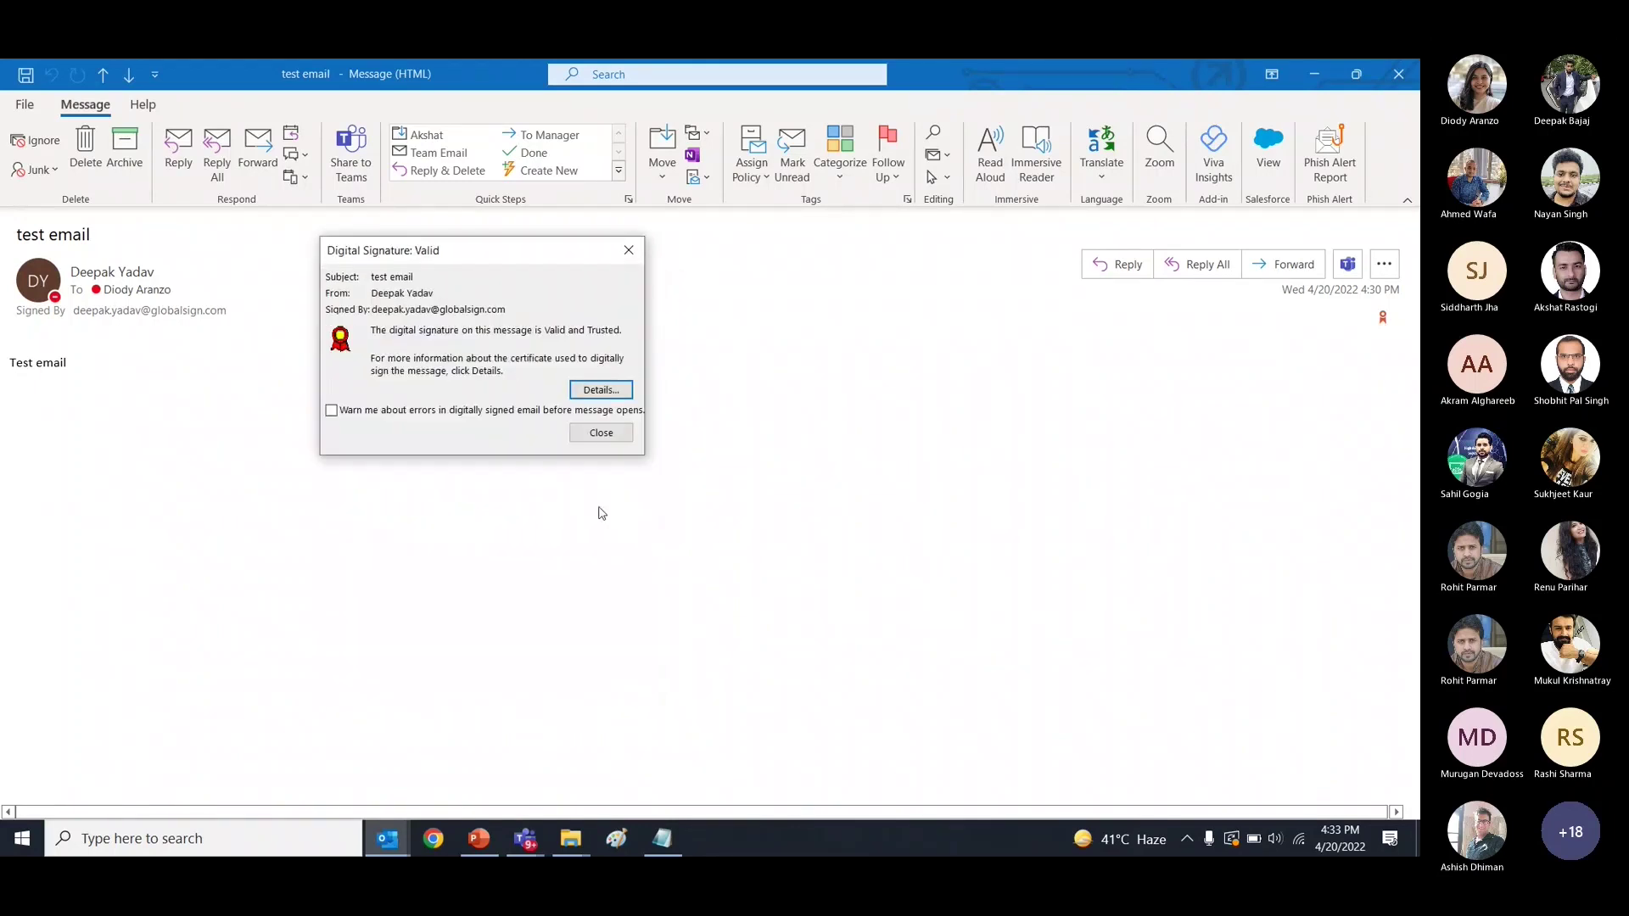
click(601, 432)
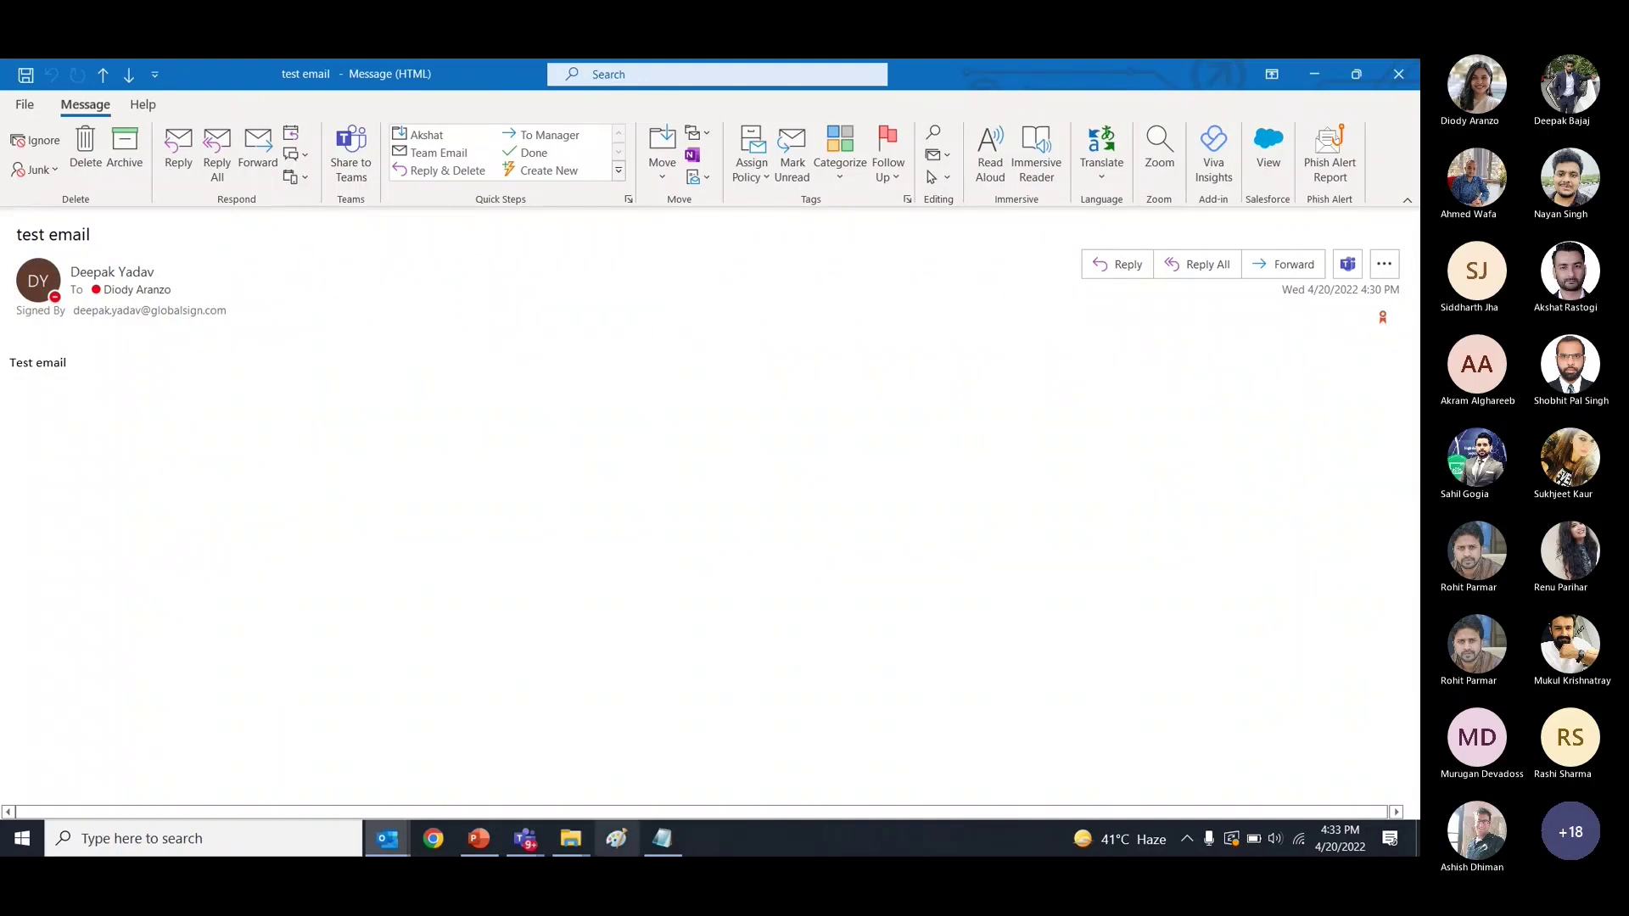
Create a new email from the main mailbox window, address it to the second recipient, and turn on encryption.
click(387, 838)
click(254, 747)
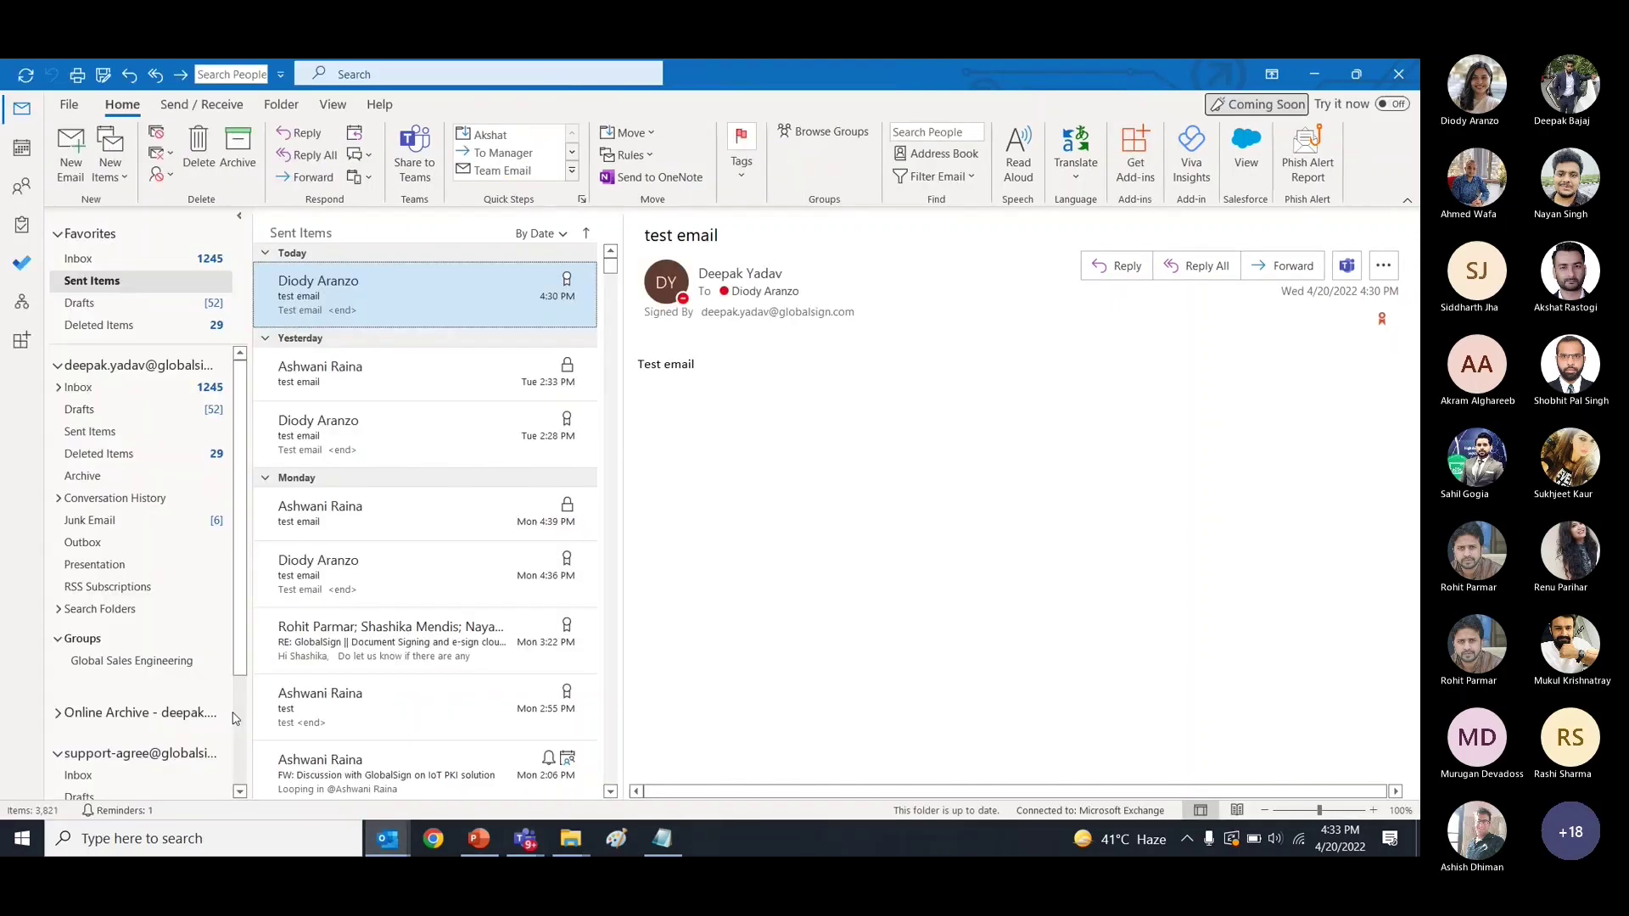
click(66, 142)
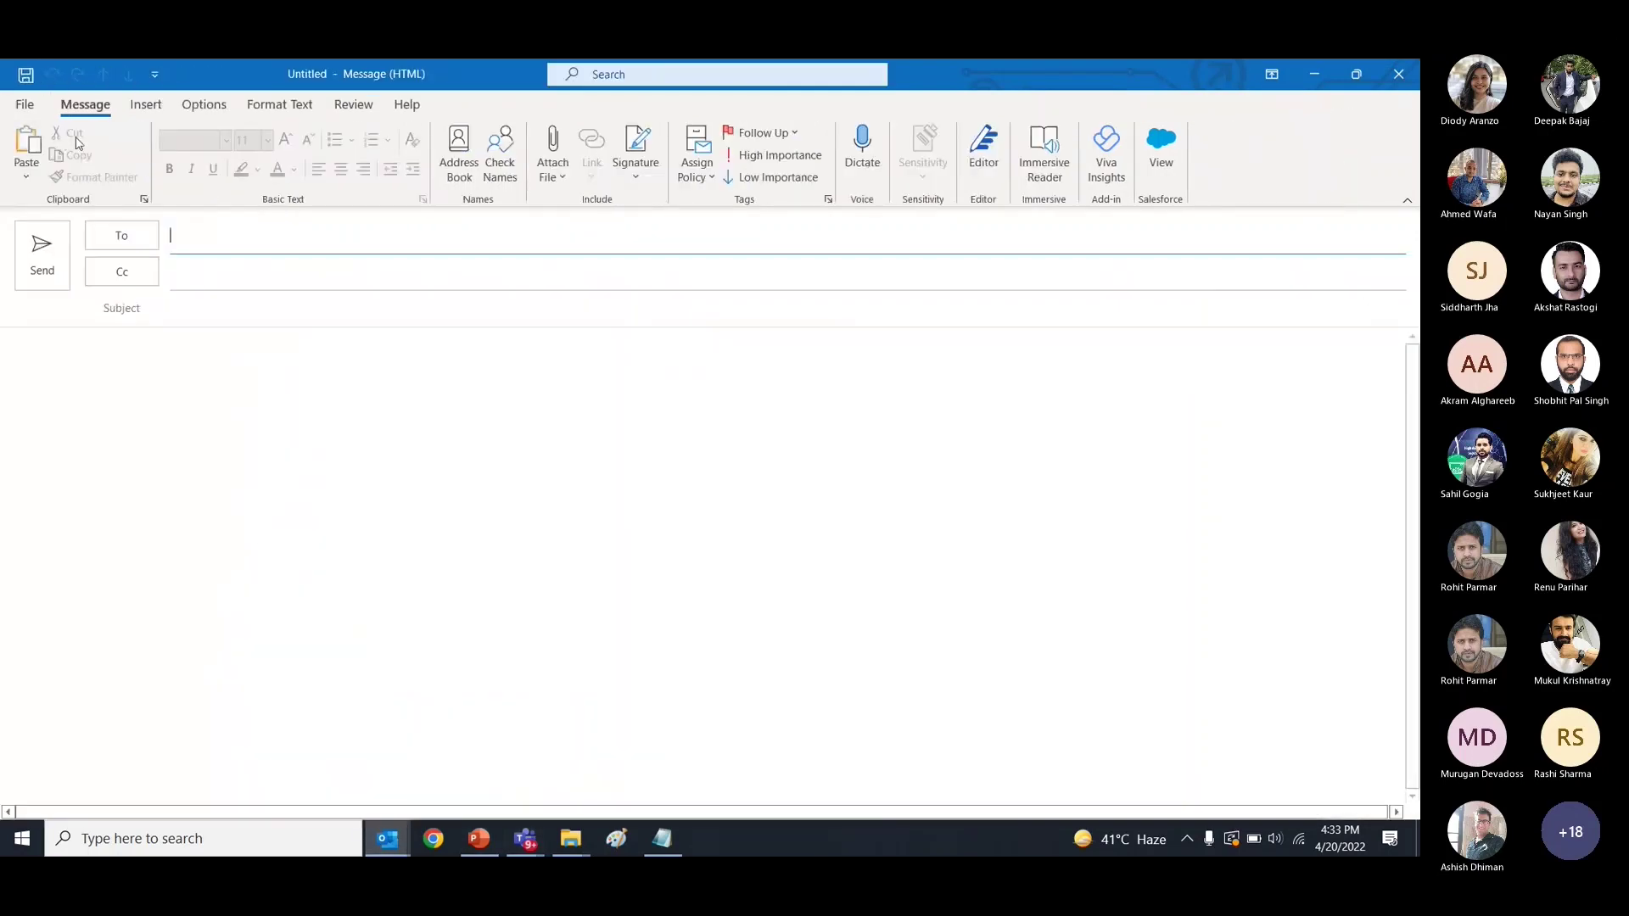
click(253, 236)
text(ashwani)
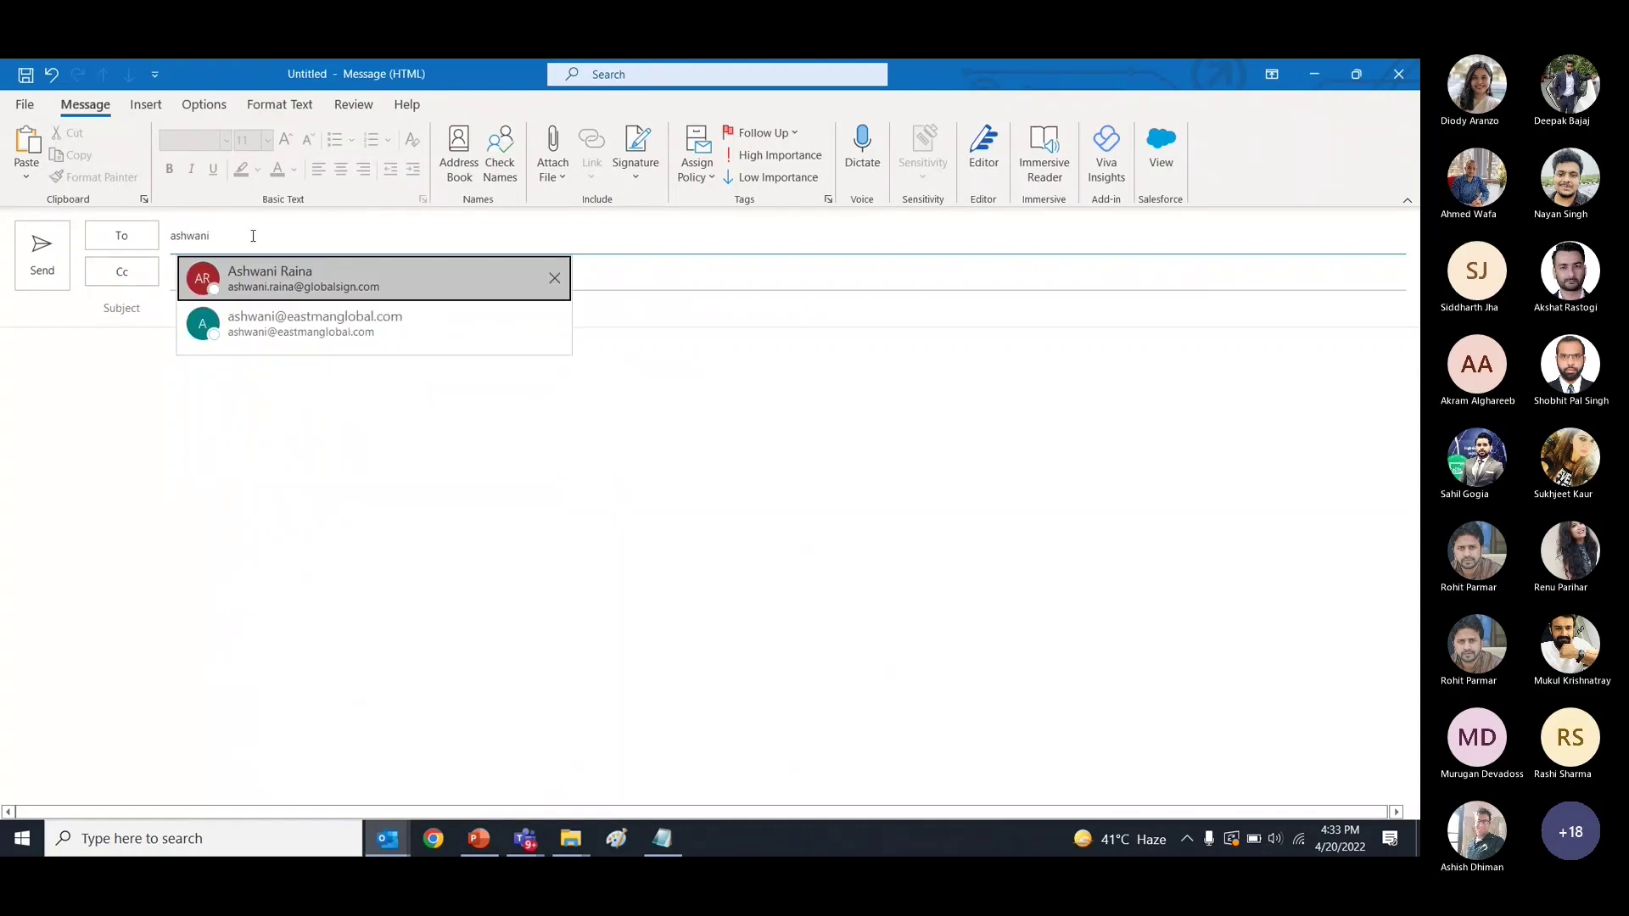
key(Return)
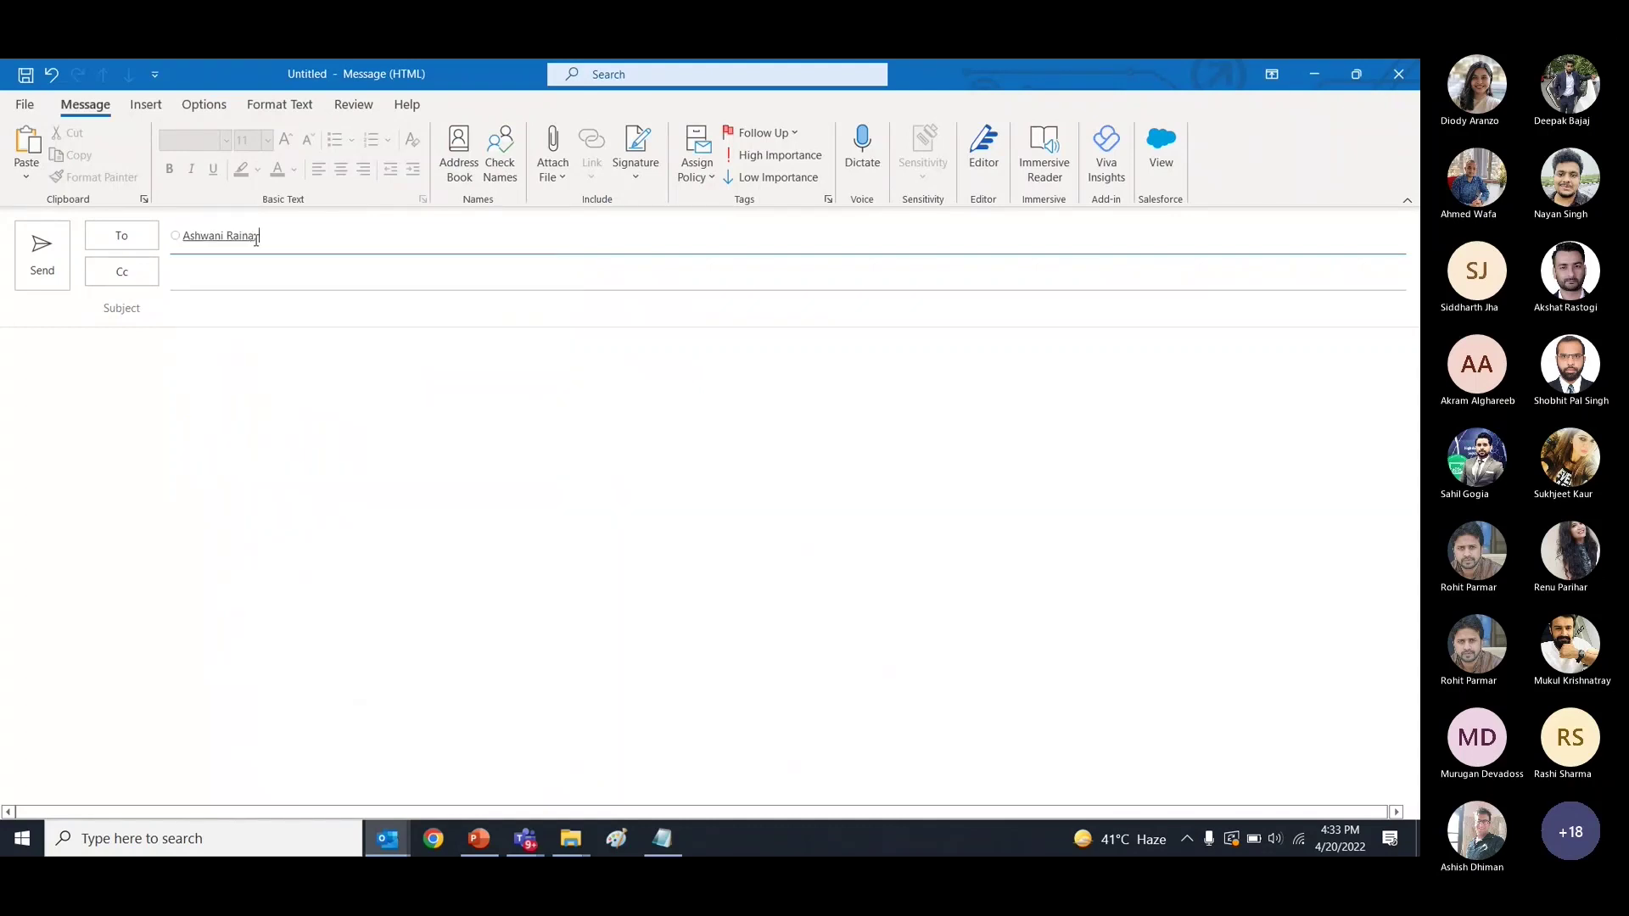
click(204, 105)
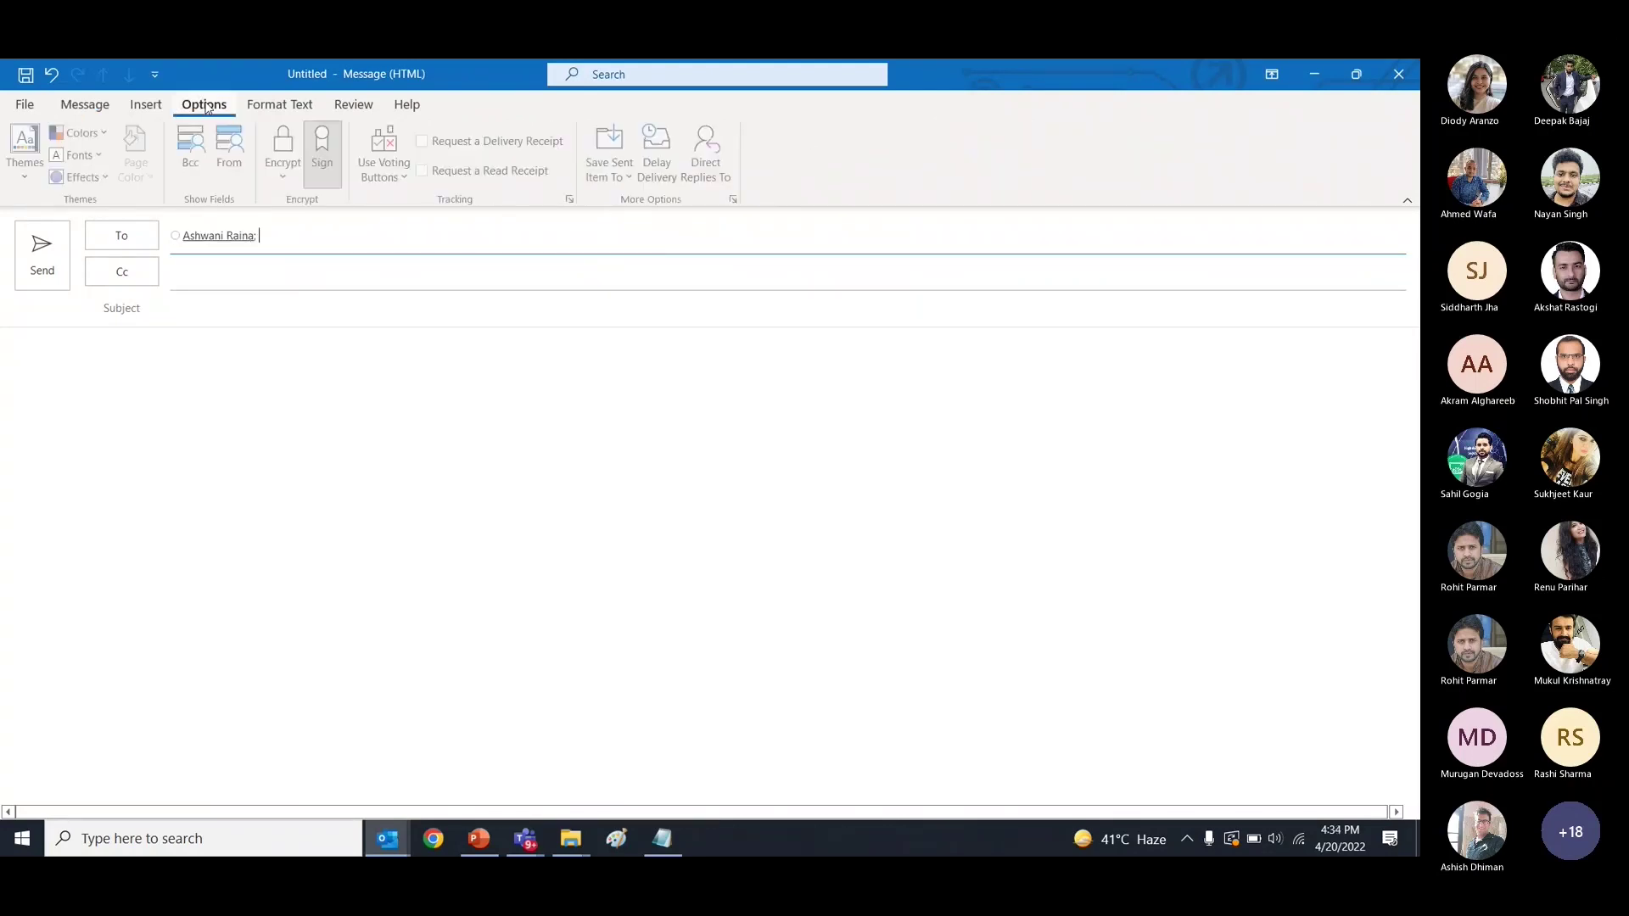
click(281, 147)
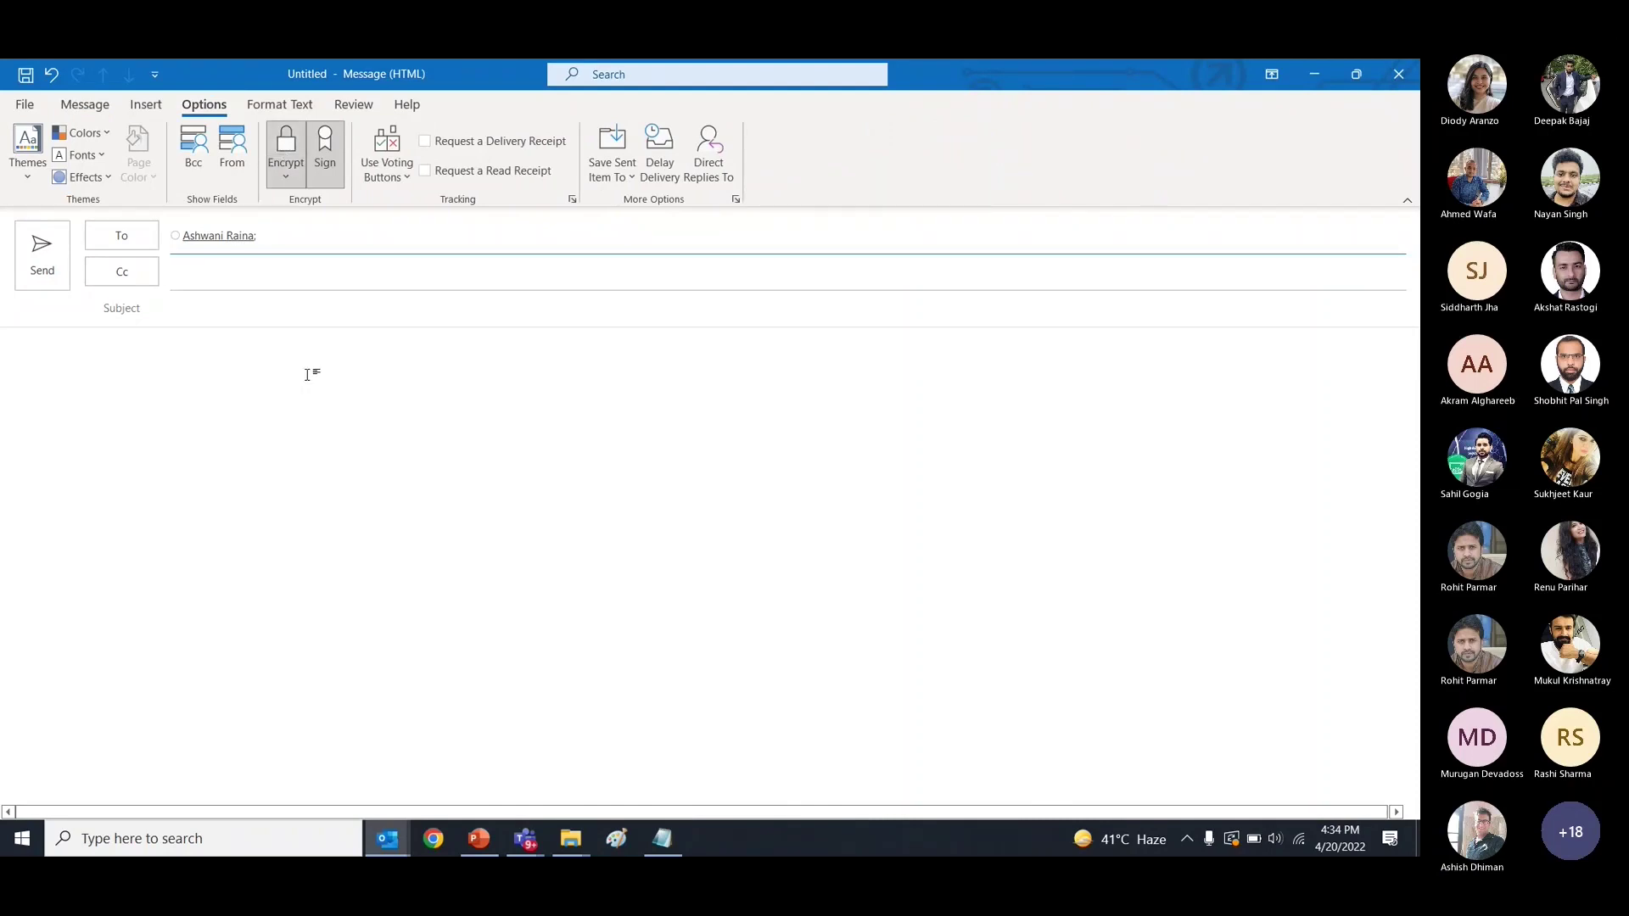
Enter the subject "test email" and the body "Test email" in the encrypted message and send it.
click(274, 311)
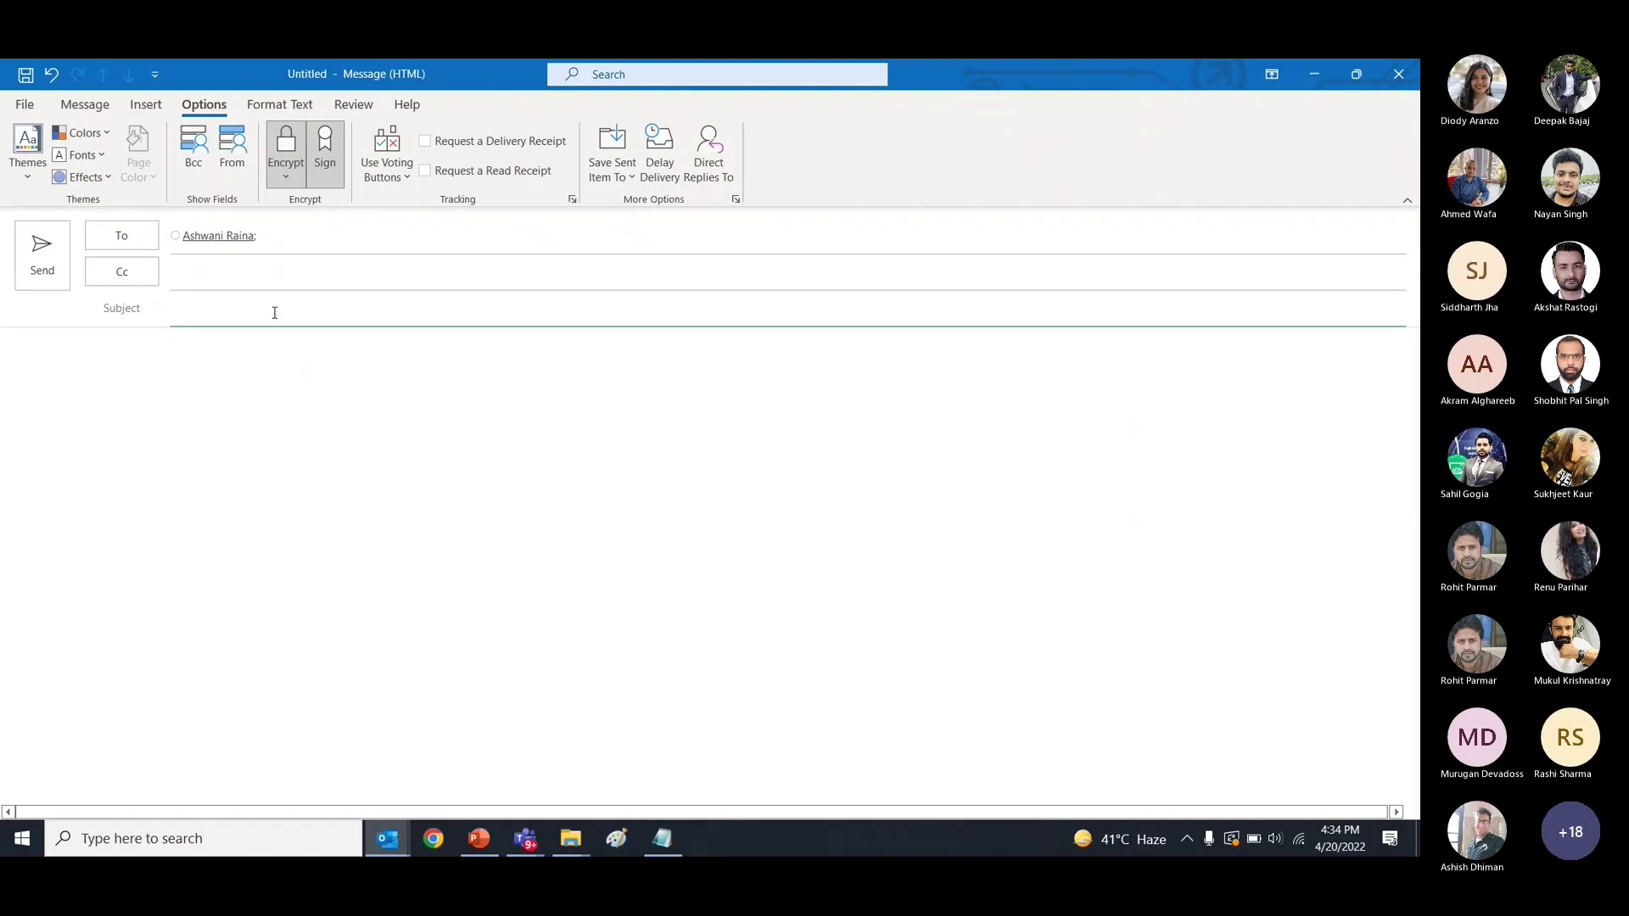
text(test email)
click(119, 442)
text(Test email)
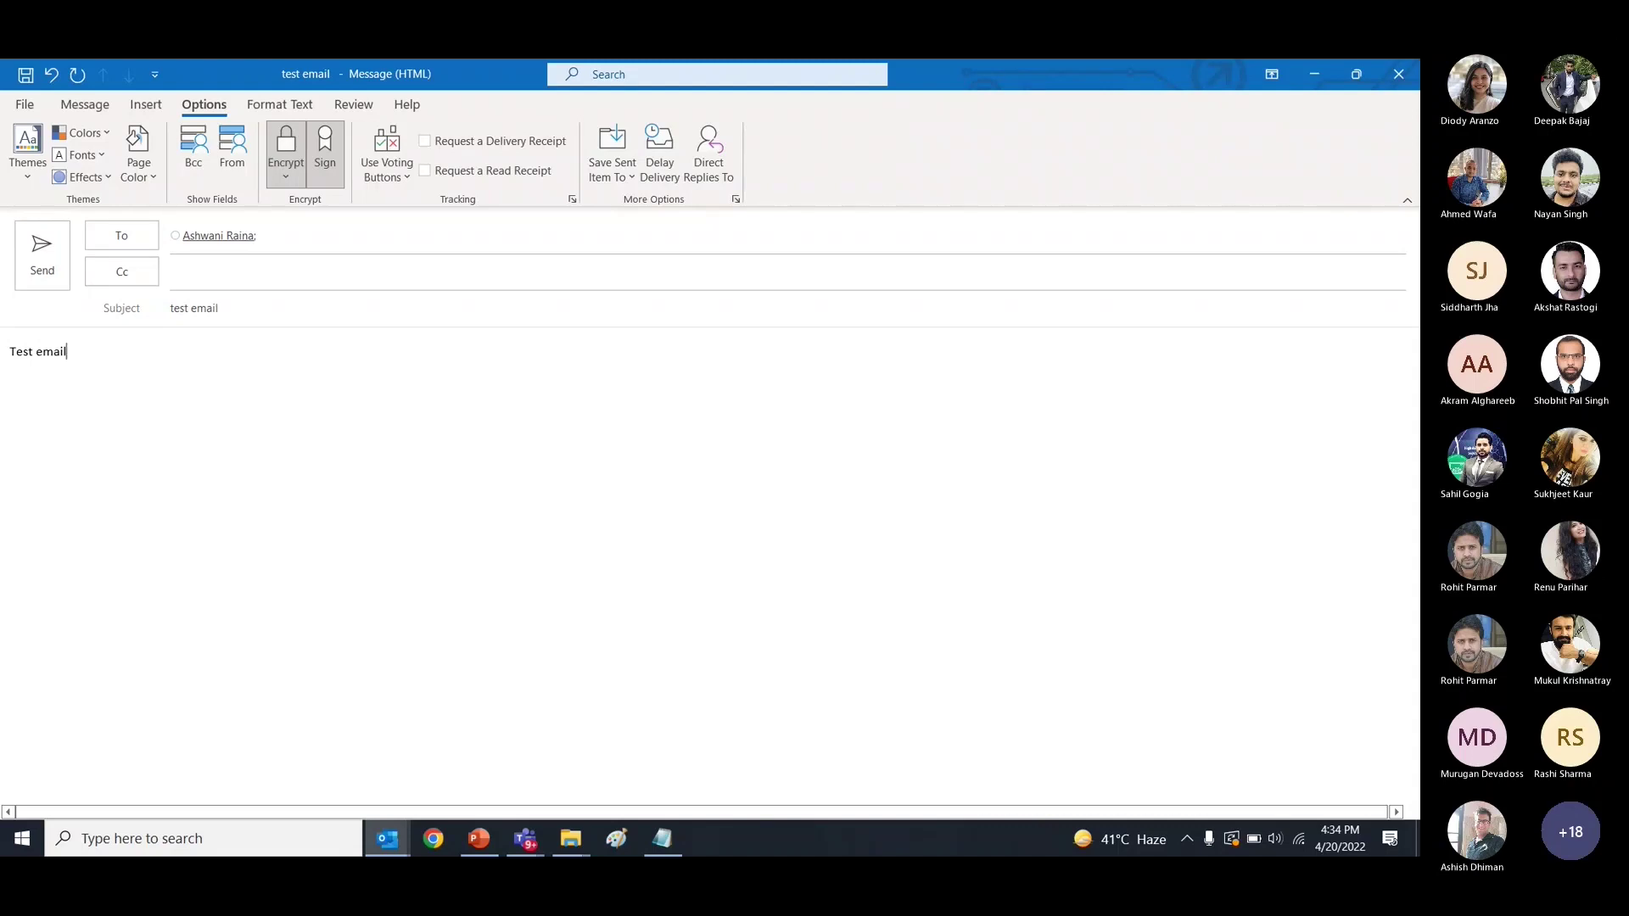
click(34, 268)
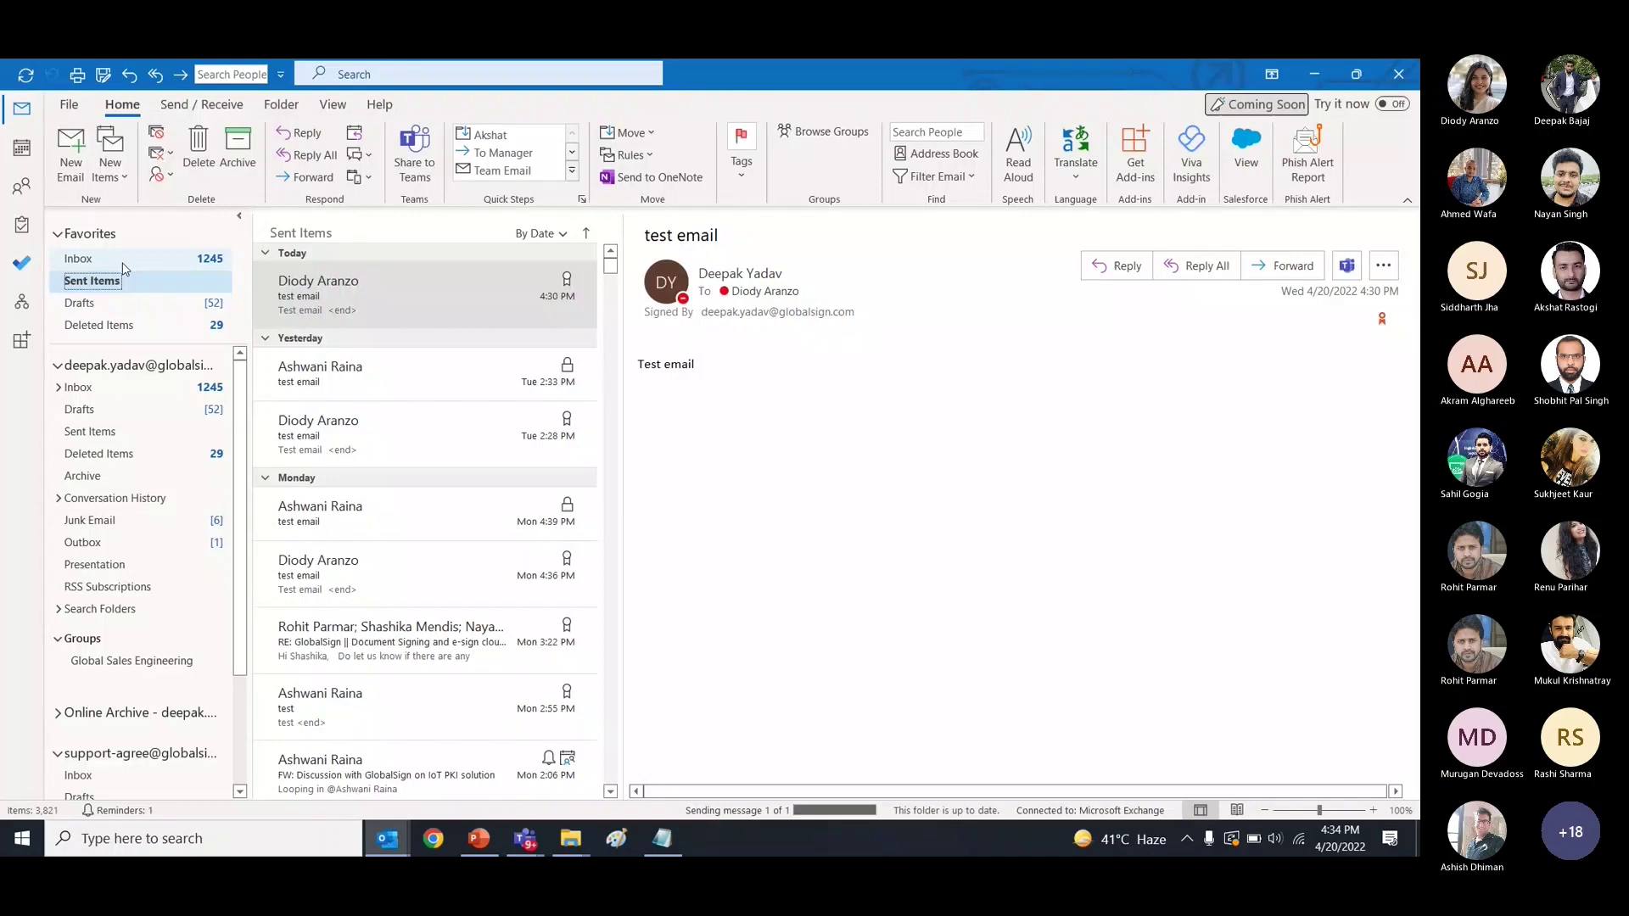
Open the sent encrypted email and examine its Encryption Layer and Digital Signature Layer in the security properties, then close the dialogs.
double_click(418, 290)
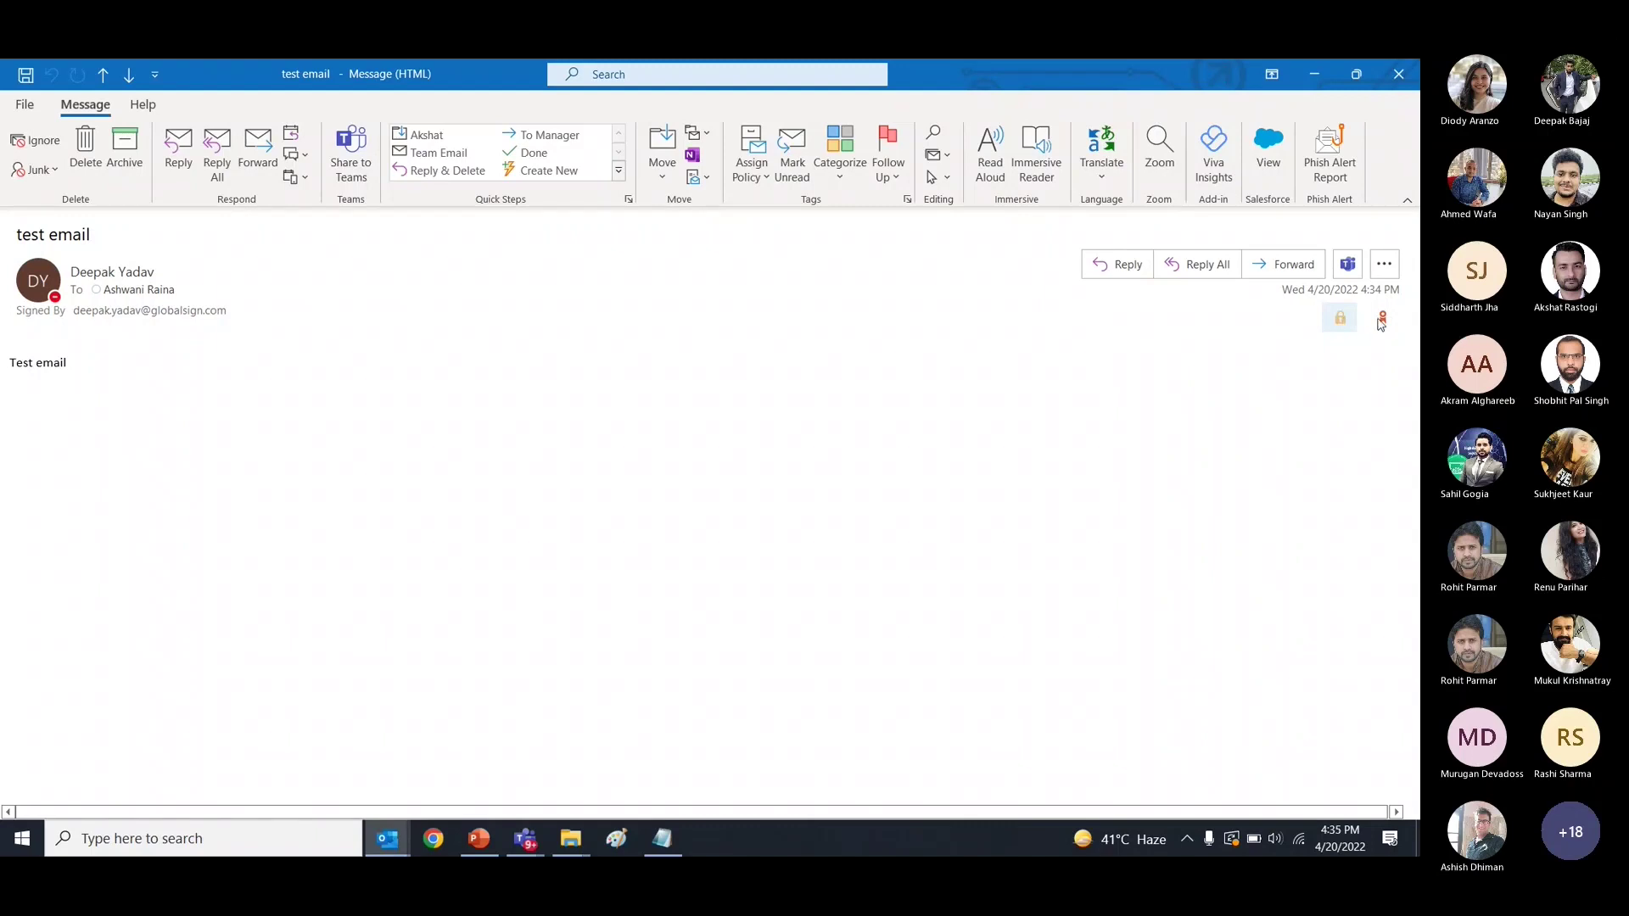
click(1382, 321)
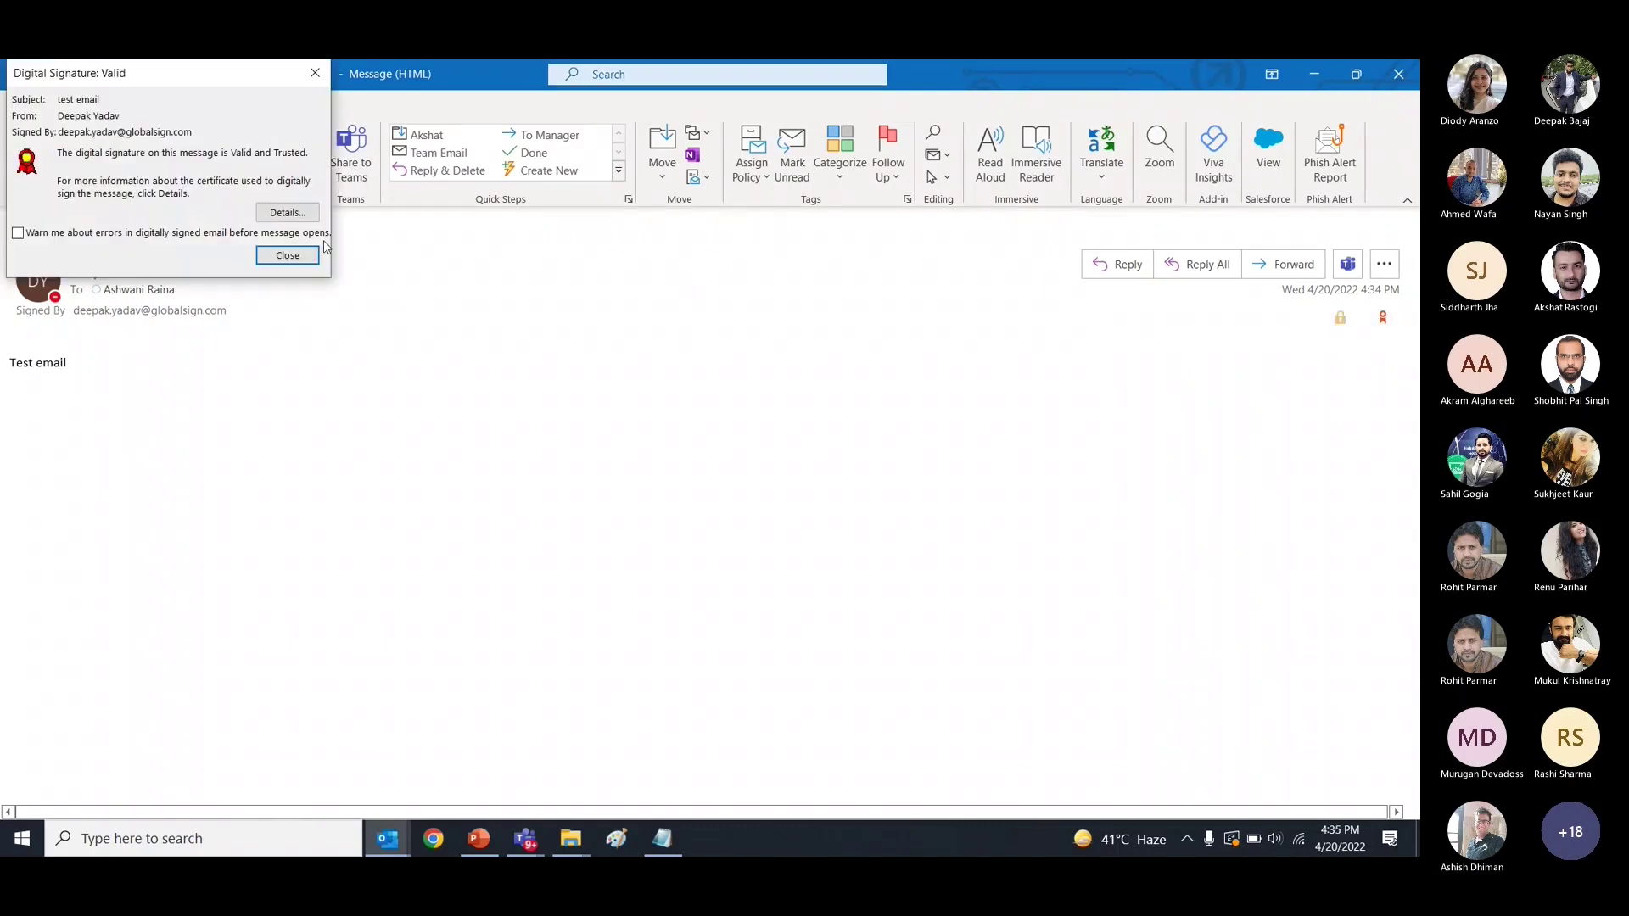
click(286, 214)
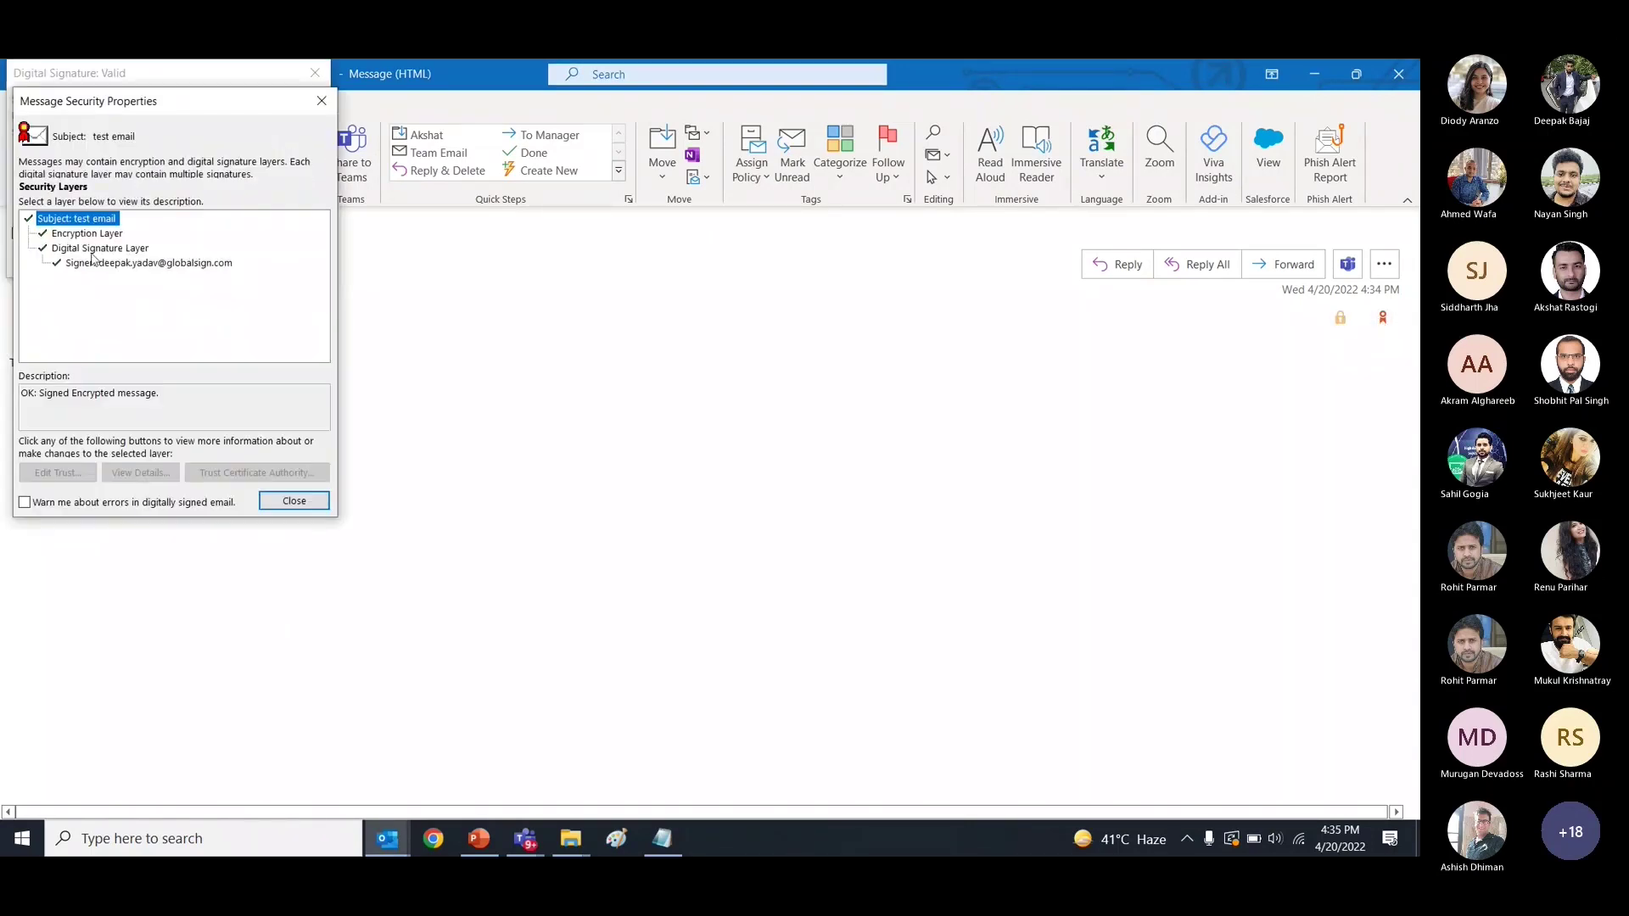
click(85, 236)
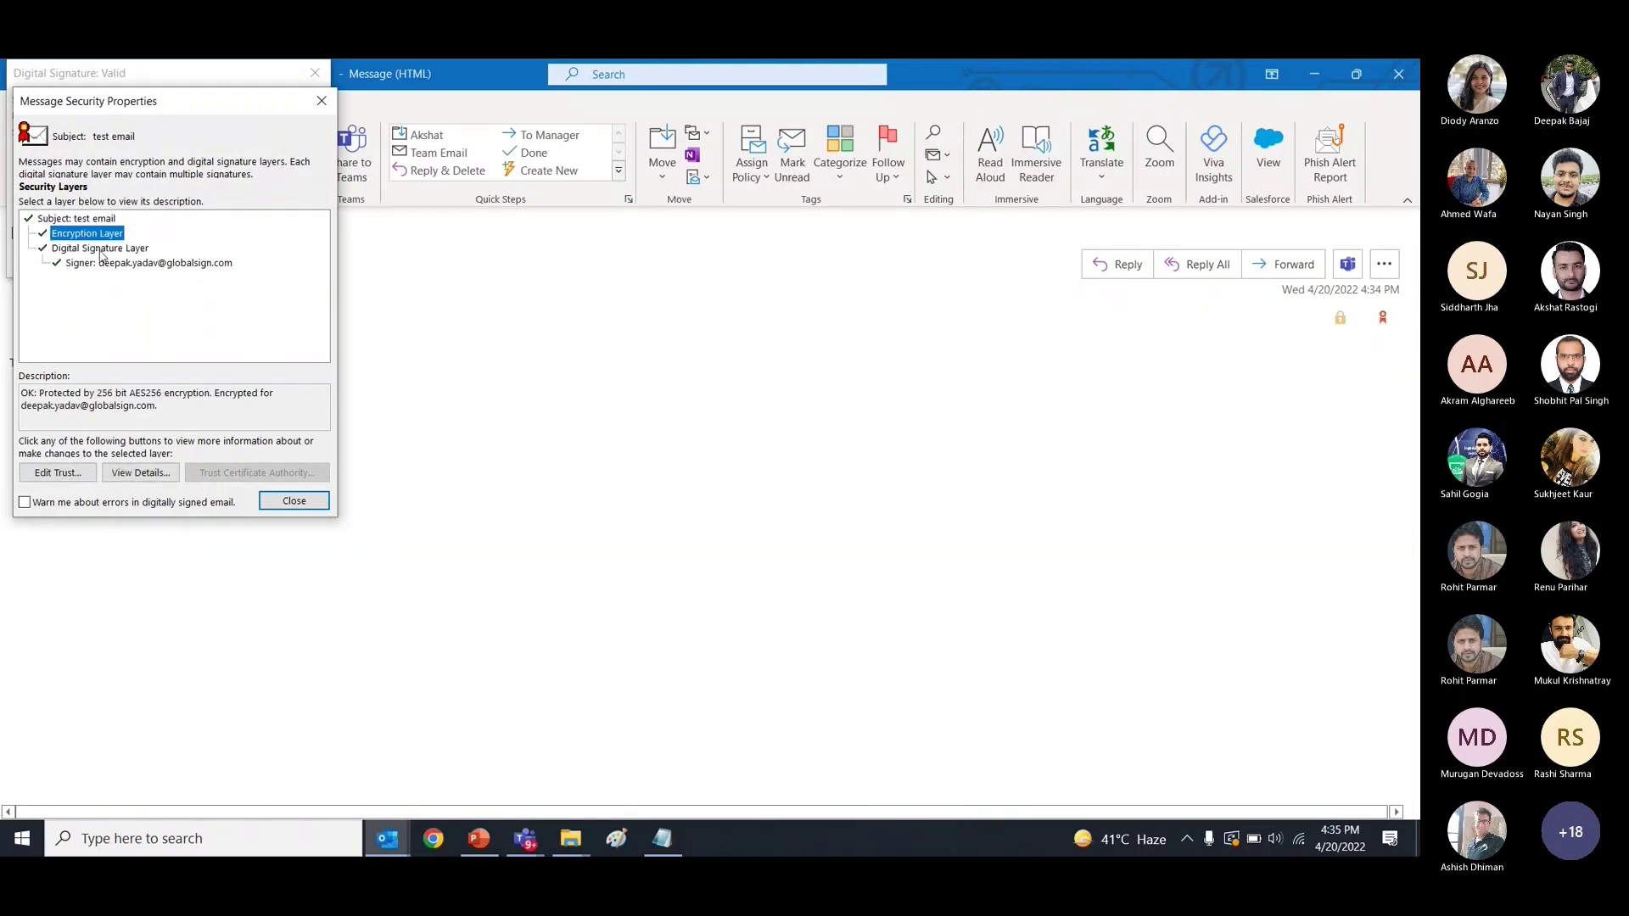
click(100, 252)
click(96, 240)
click(288, 501)
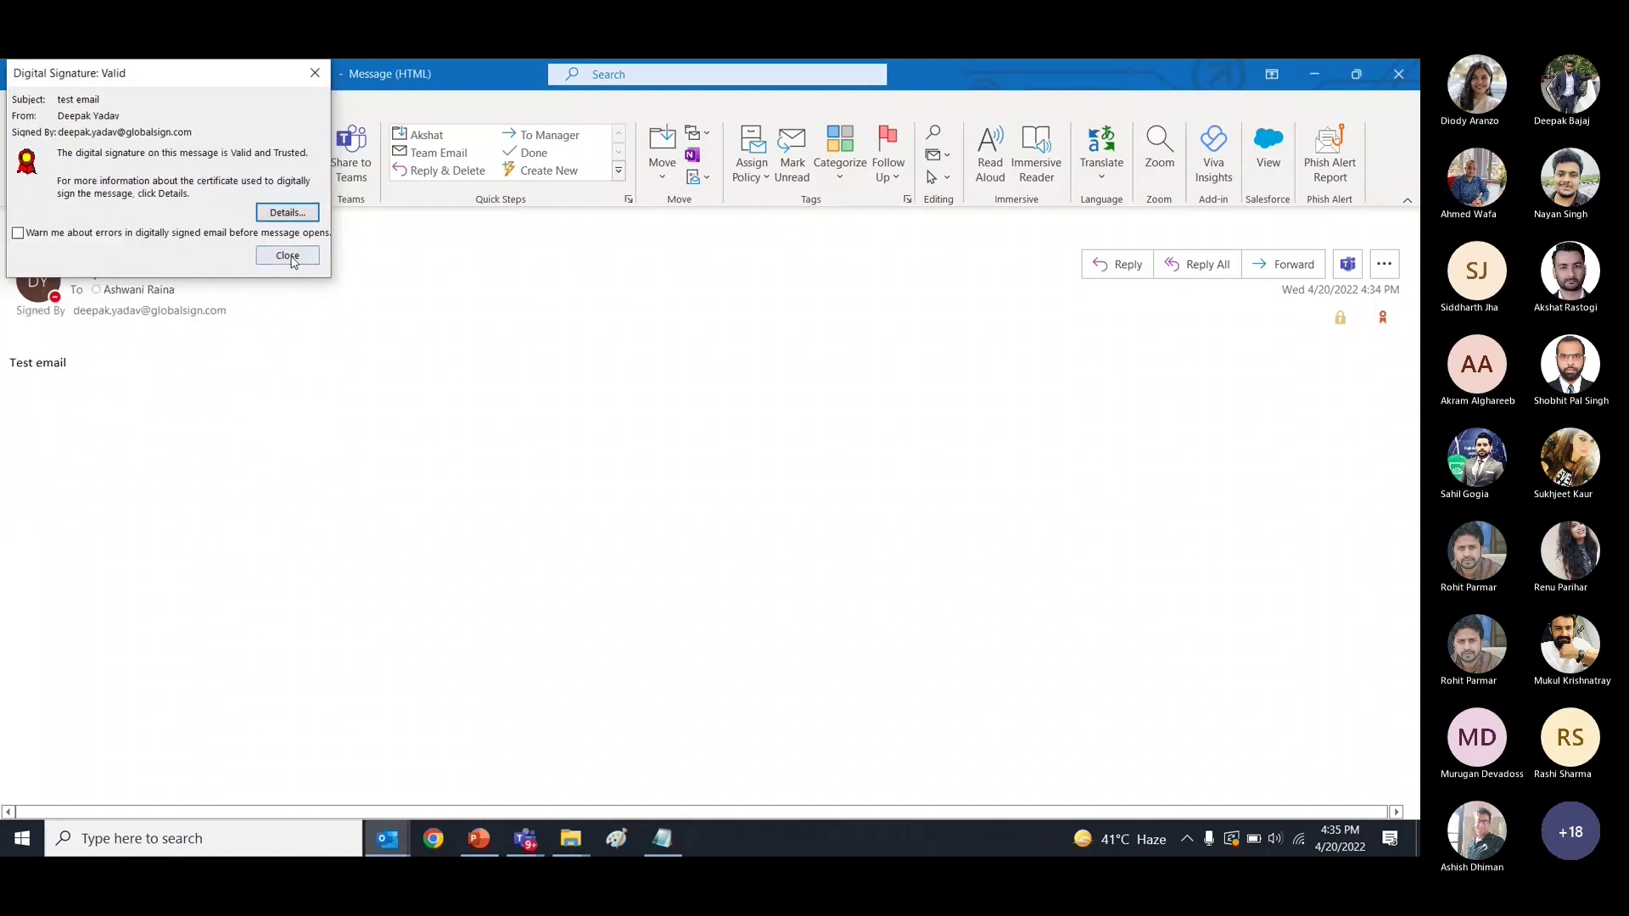
click(287, 256)
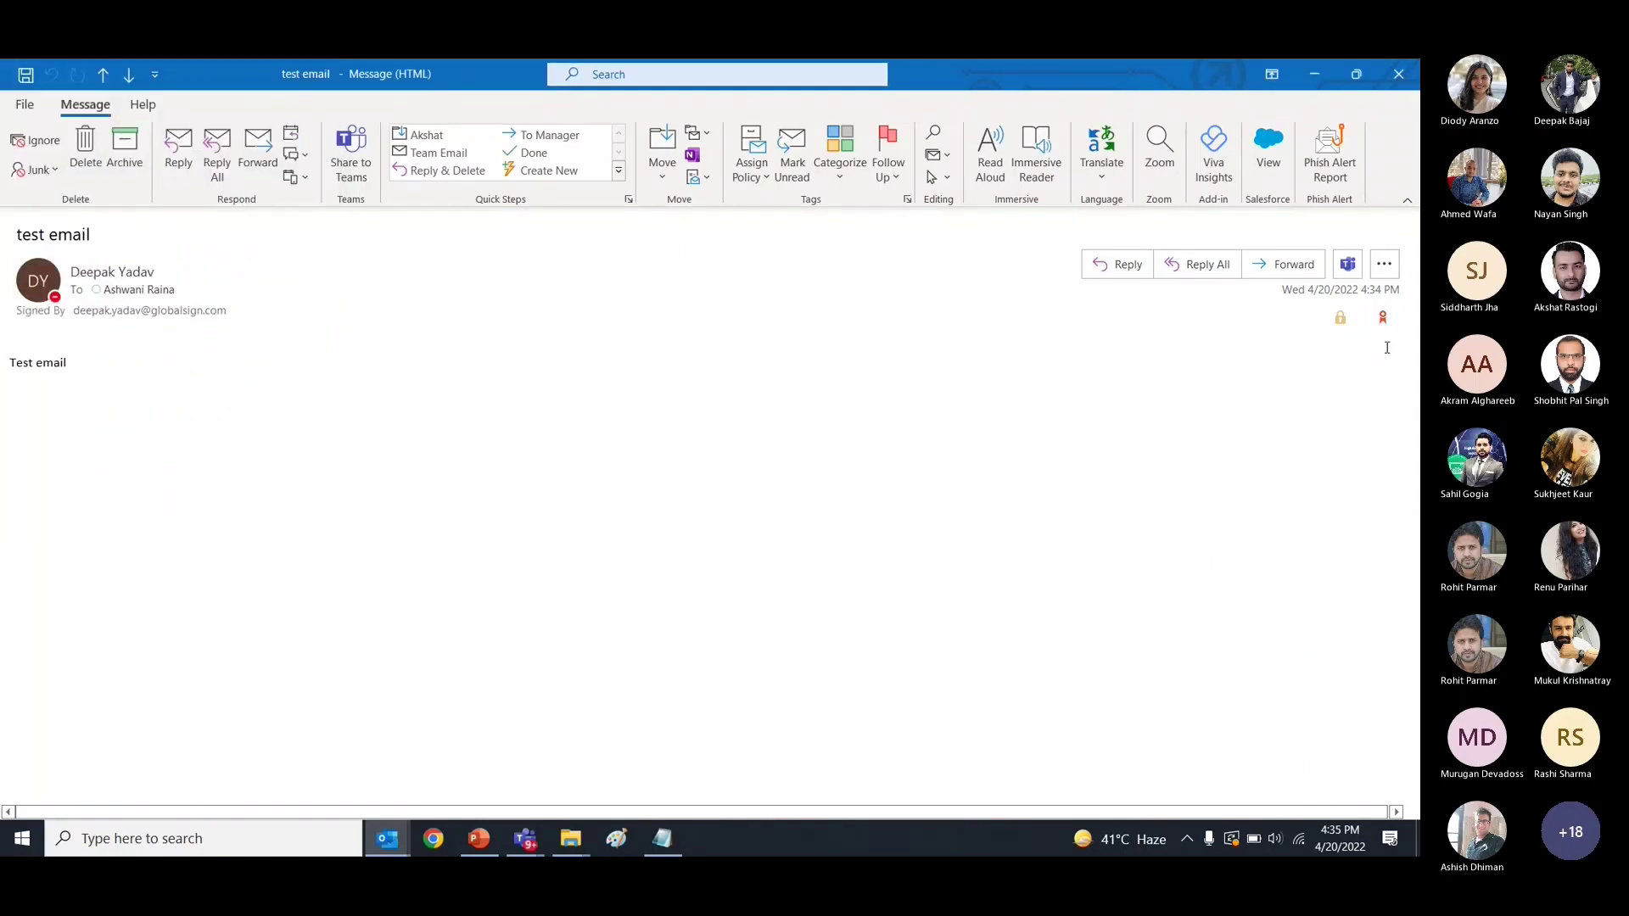